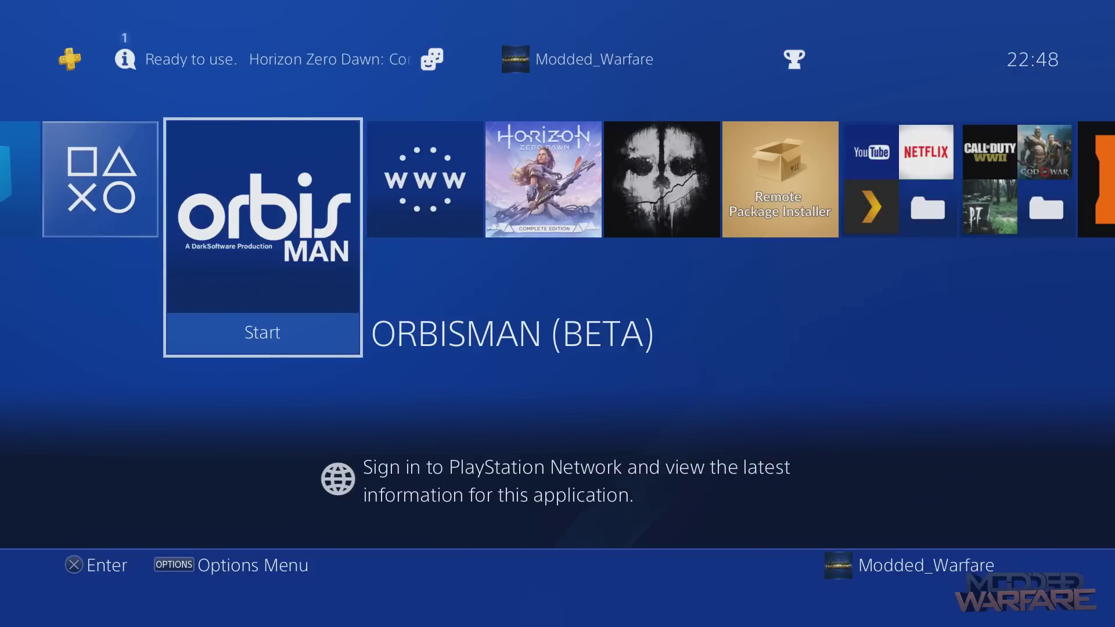
Open the system Settings from the home screen's app row.
key("Right")
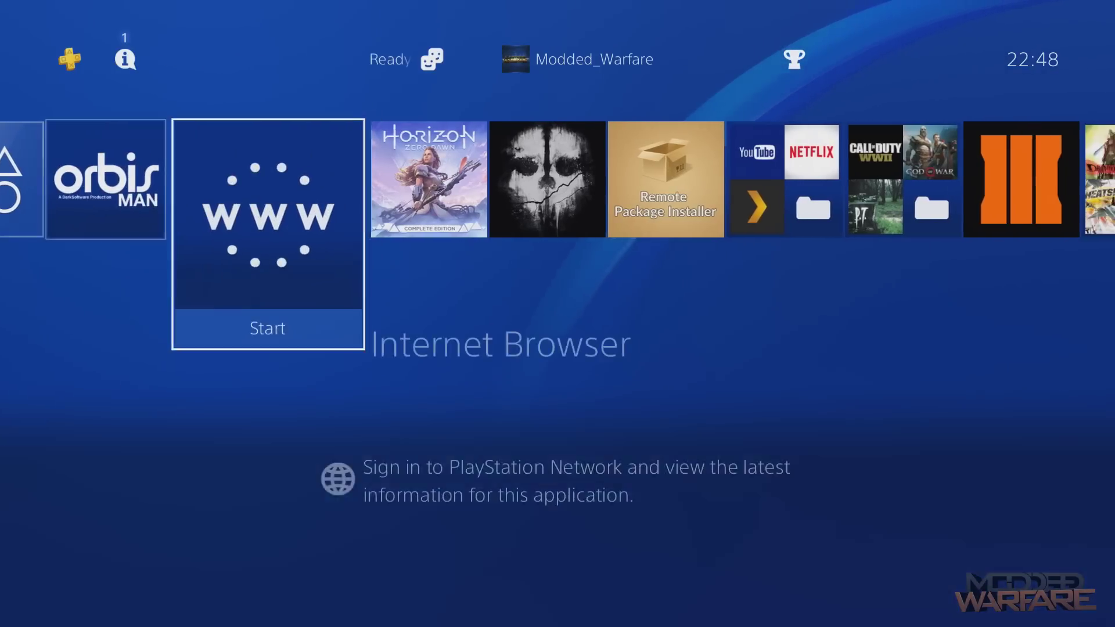
key("Right")
key("Right")
key("Right")
key("Right")
key("Right")
key("Right")
key("Right")
key("Right")
key("Right")
key("Right")
key("Right")
key("Right")
key("Right")
key("Up")
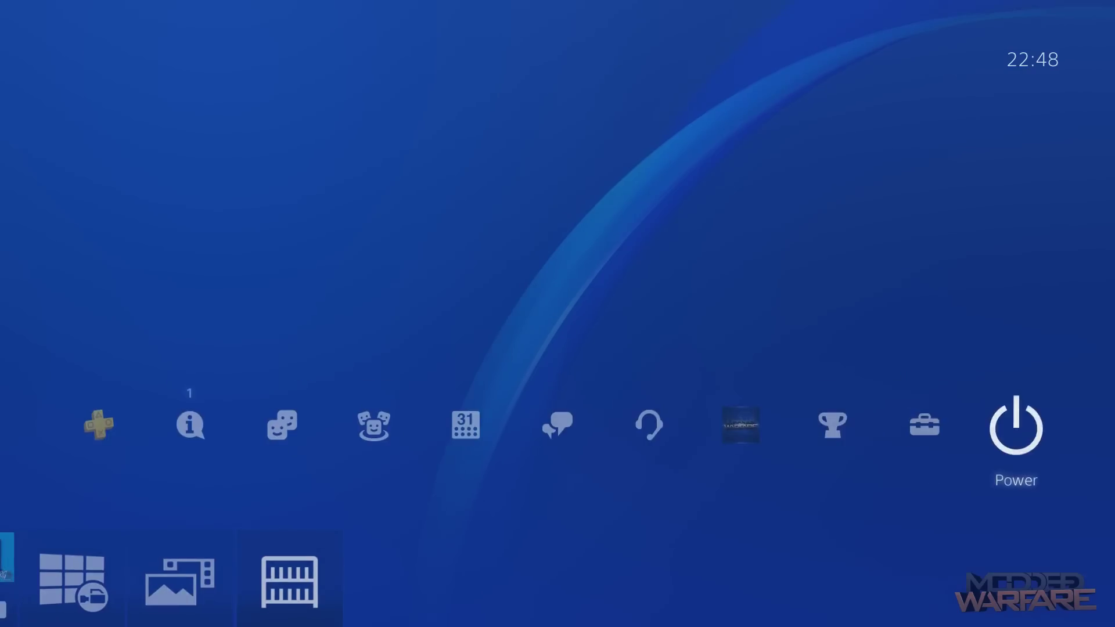
key("Left")
key("Return")
Check Remote Play Connection Settings, dismiss the sign-in message, and return to the home screen.
key("Down")
key("Down")
key("Down")
key("Down")
key("Down")
key("Down")
key("Down")
key("Down")
key("Down")
key("Down")
key("Down")
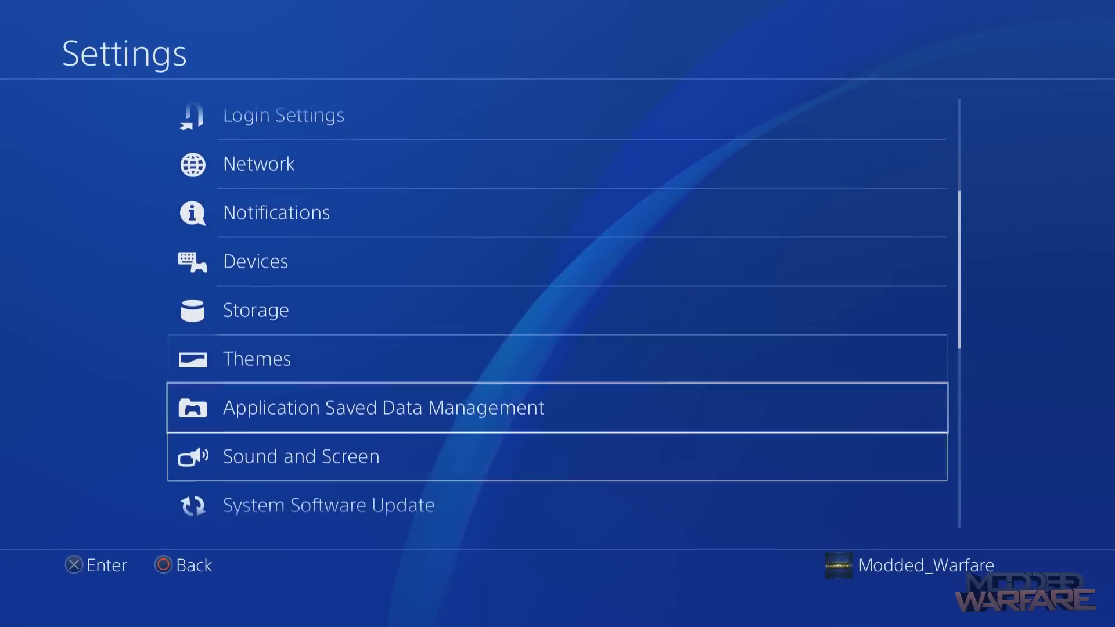
key("Down")
key("Down")
key("Down")
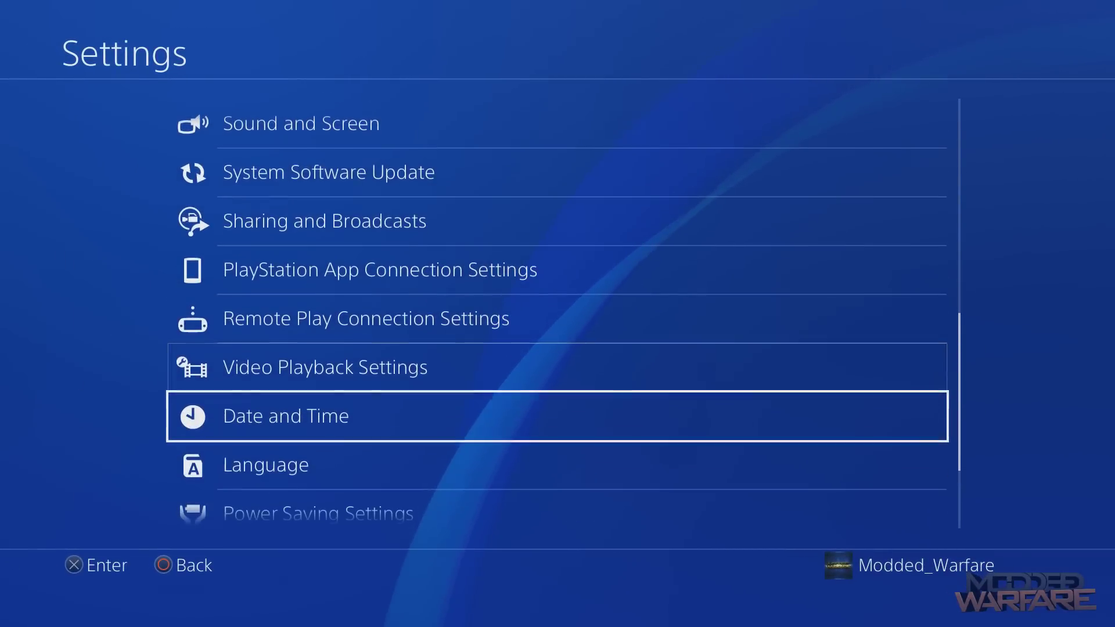
key("Up")
key("Up")
key("Return")
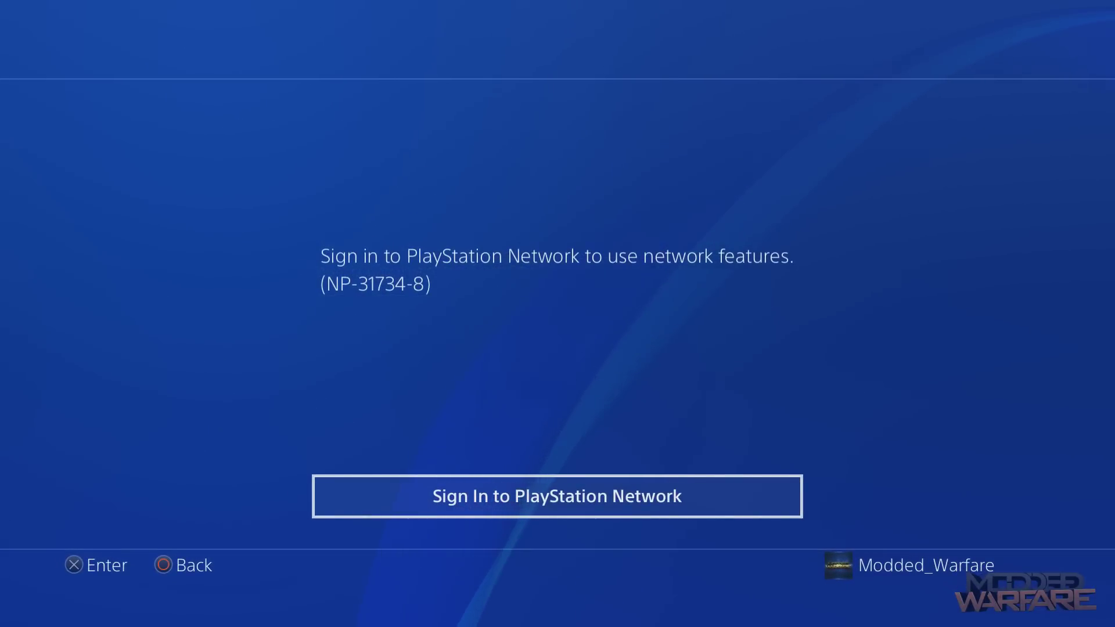
key("Escape")
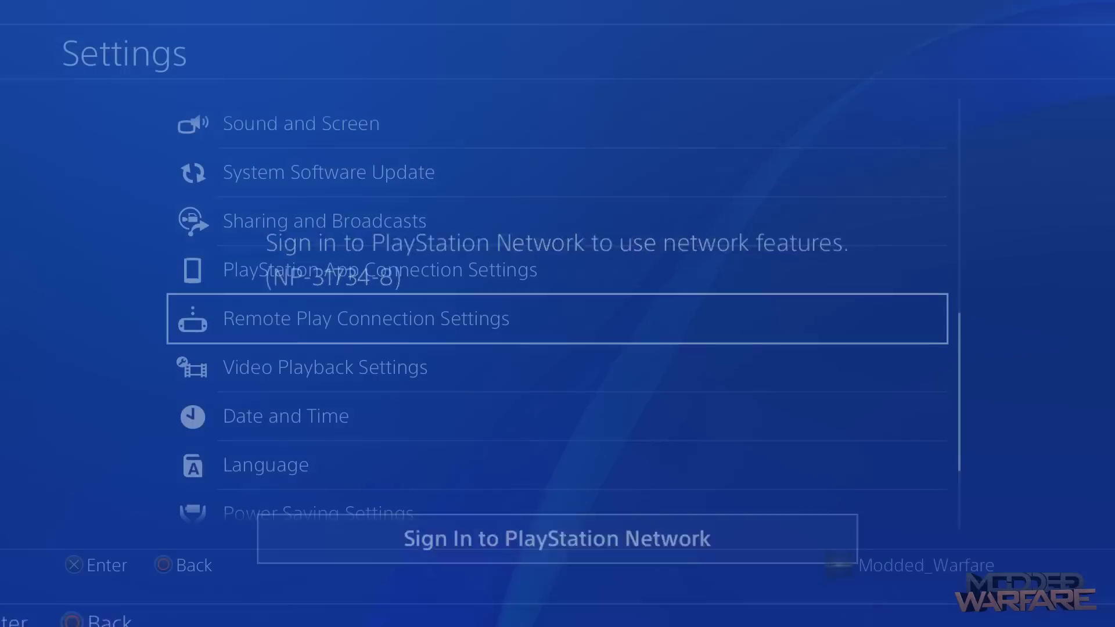
key("Escape")
Launch the Internet Browser from the app row, past ORBISMAN (BETA).
key("Down")
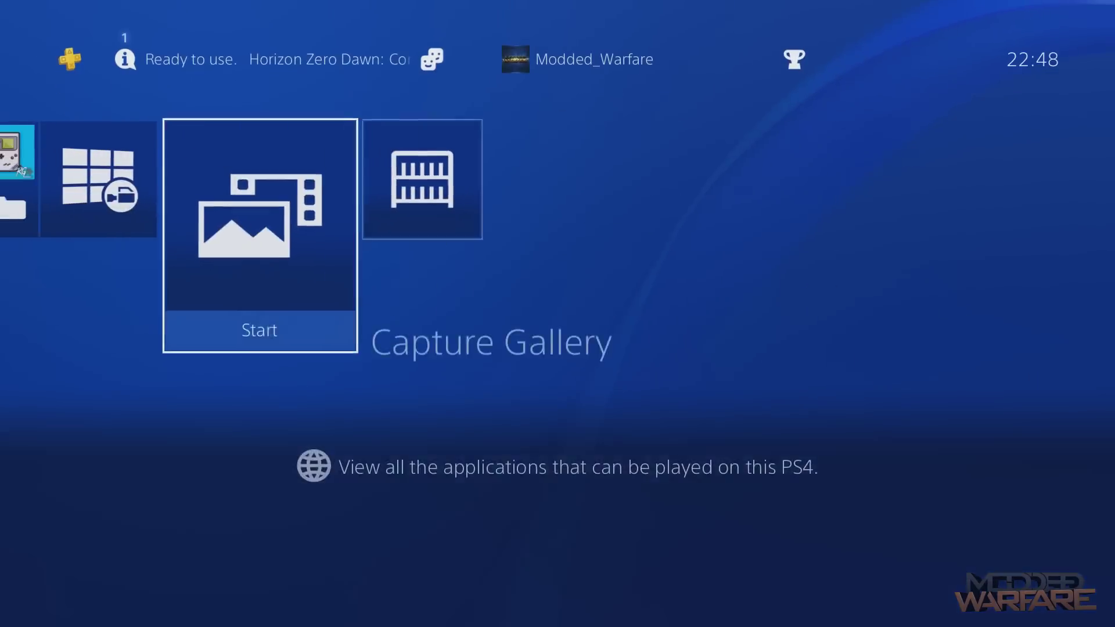
key("Left")
key("Left")
key("Left")
key("Left")
key("Left")
key("Left")
key("Left")
key("Left")
key("Left")
key("Left")
key("Left")
key("Left")
key("Right")
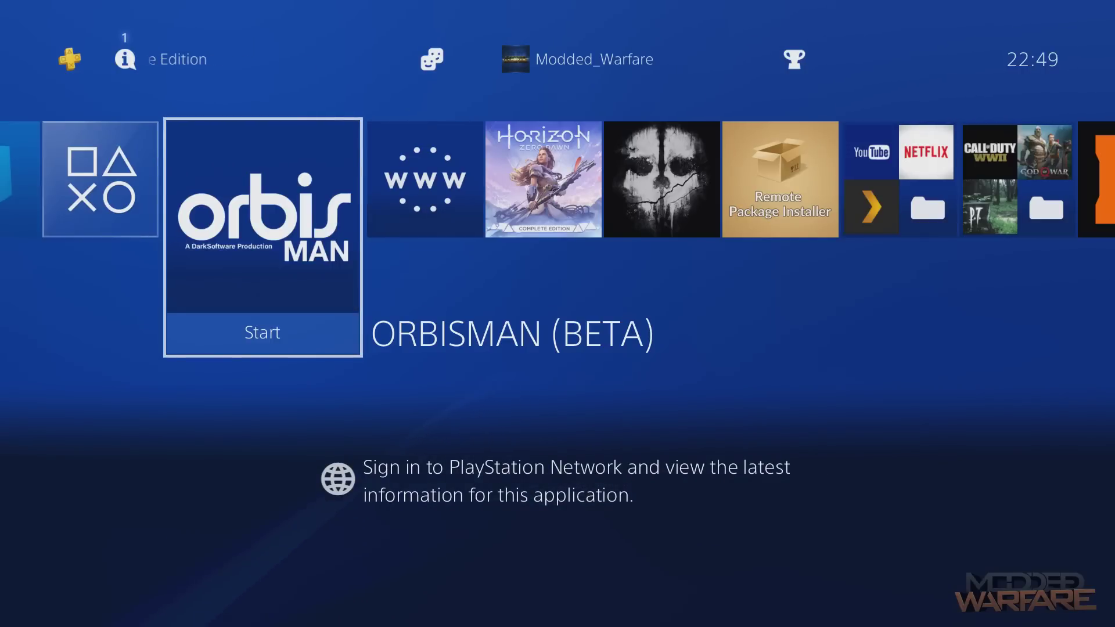
key("Right")
key("Return")
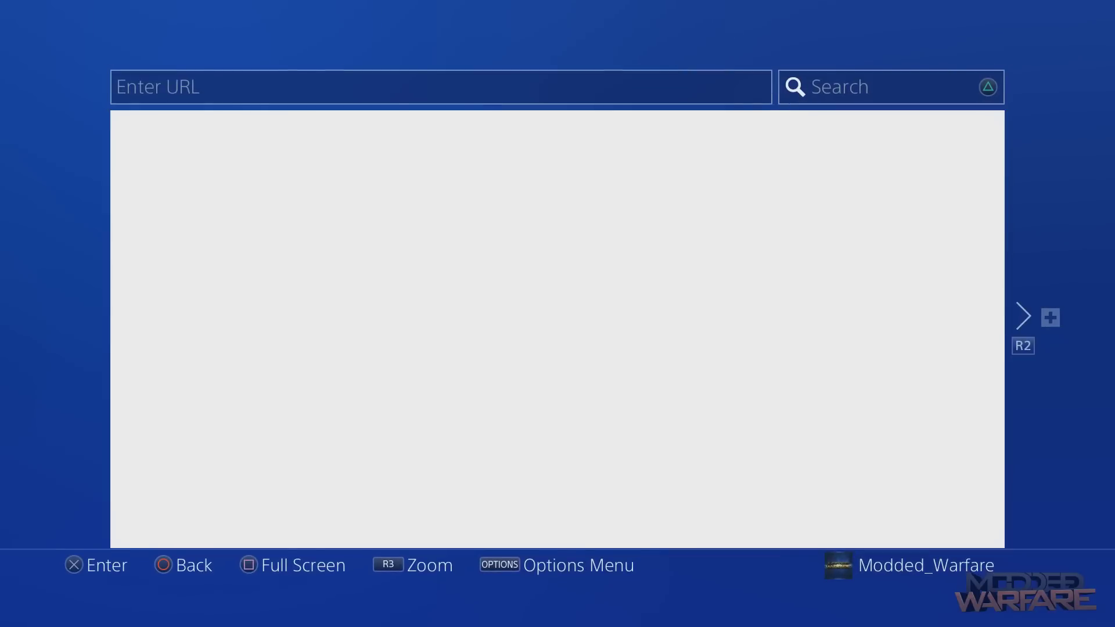
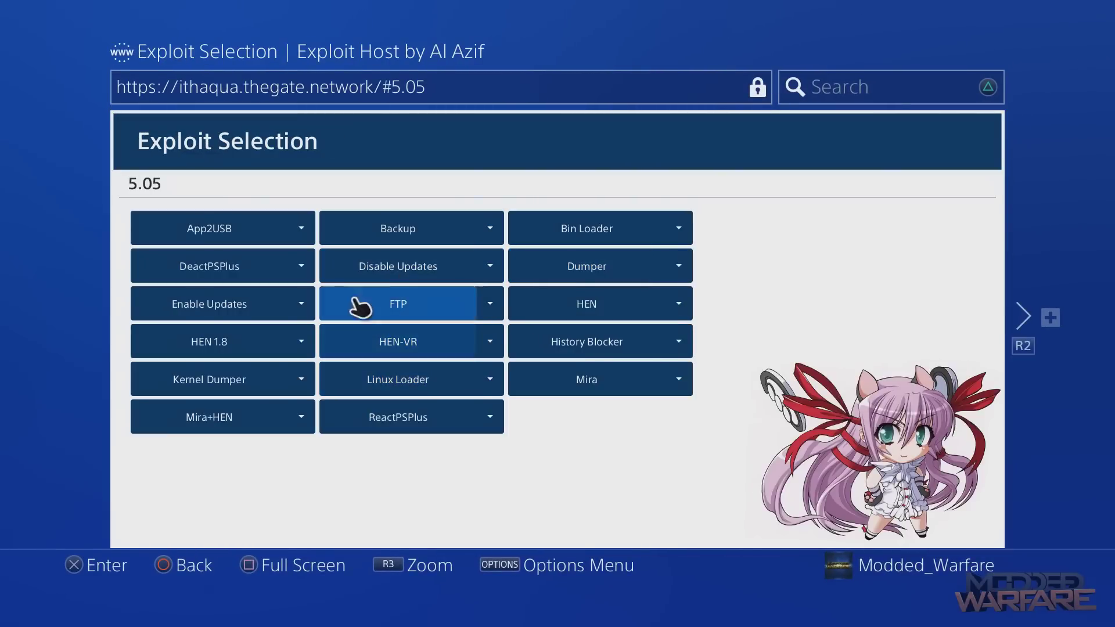
Run the Bin Loader exploit from the 5.05 Exploit Selection page.
left_click(583, 251)
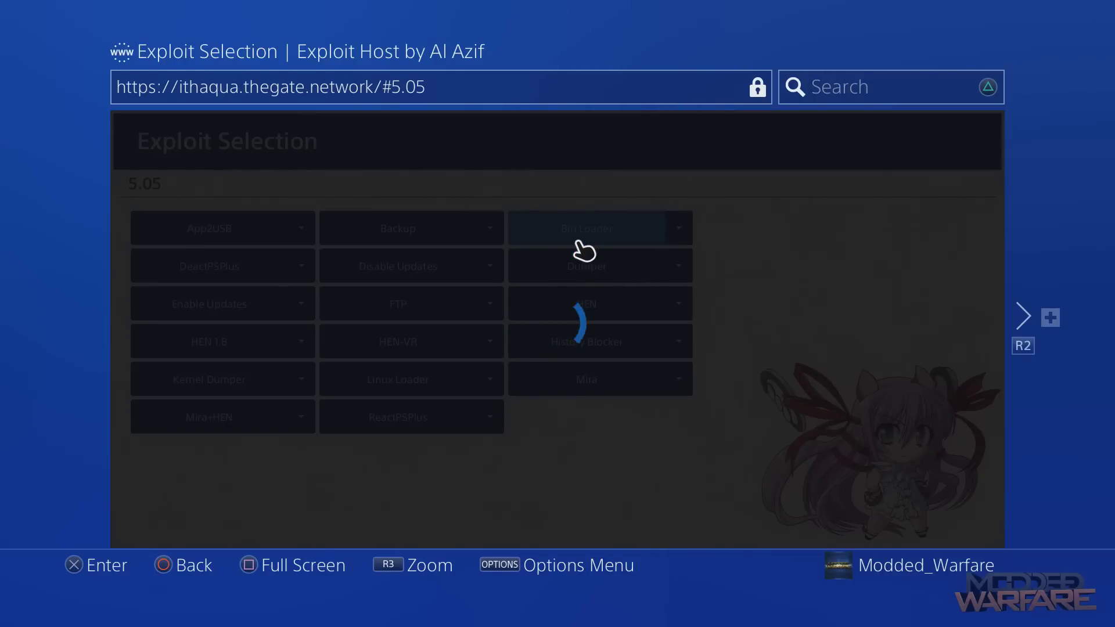
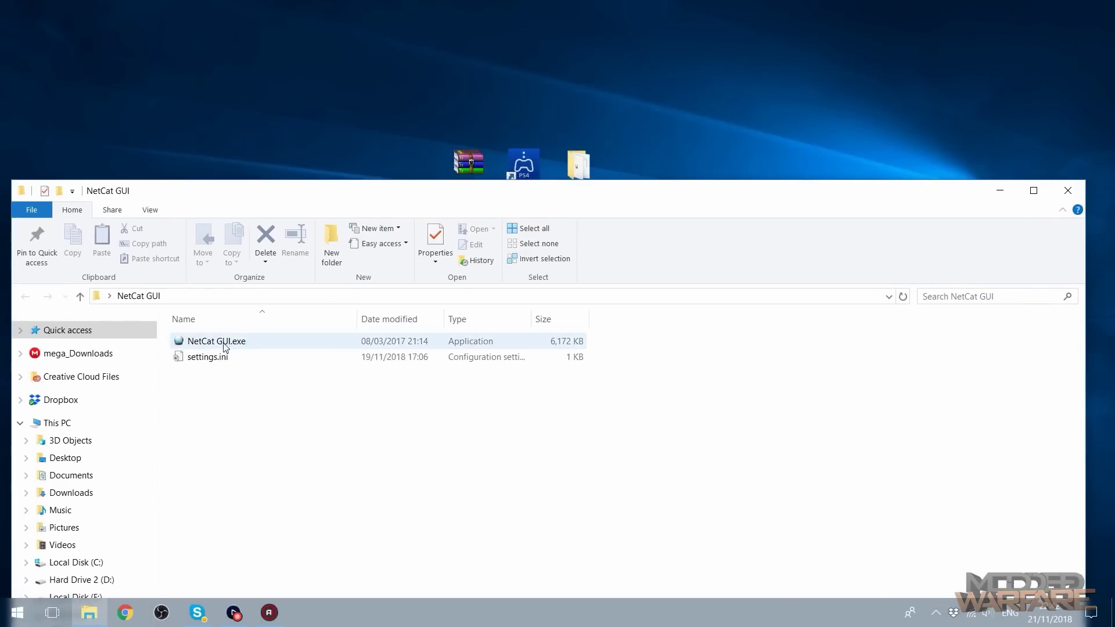
Launch NetCat GUI.exe, minimize Explorer, and move the injector window to the centre of the screen.
left_click(231, 342)
left_click(998, 193)
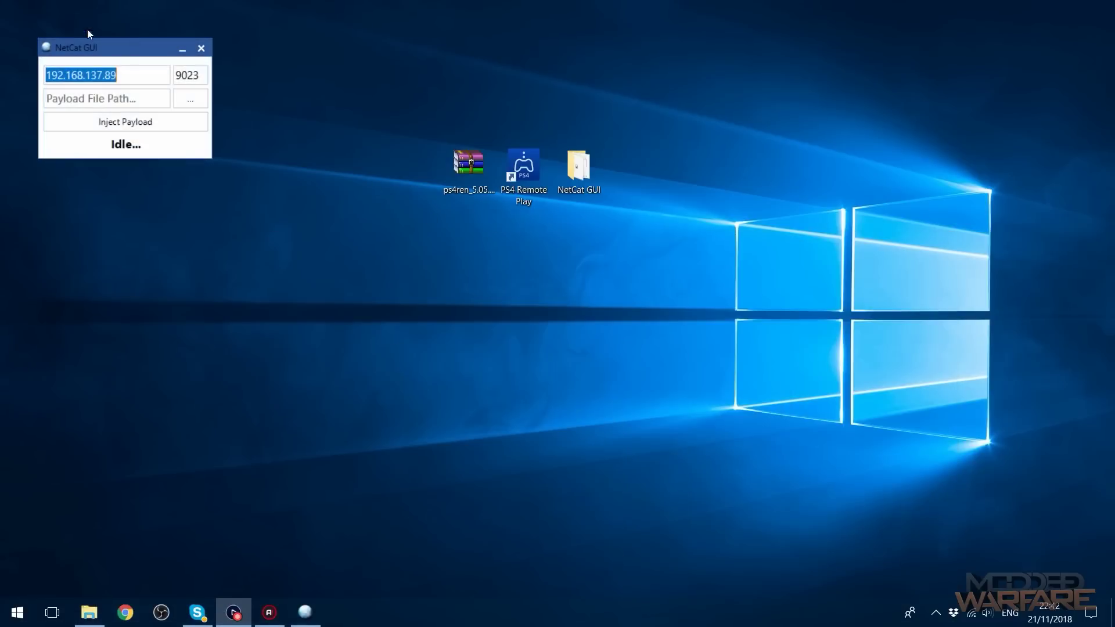
left_click_drag(87, 32, 450, 247)
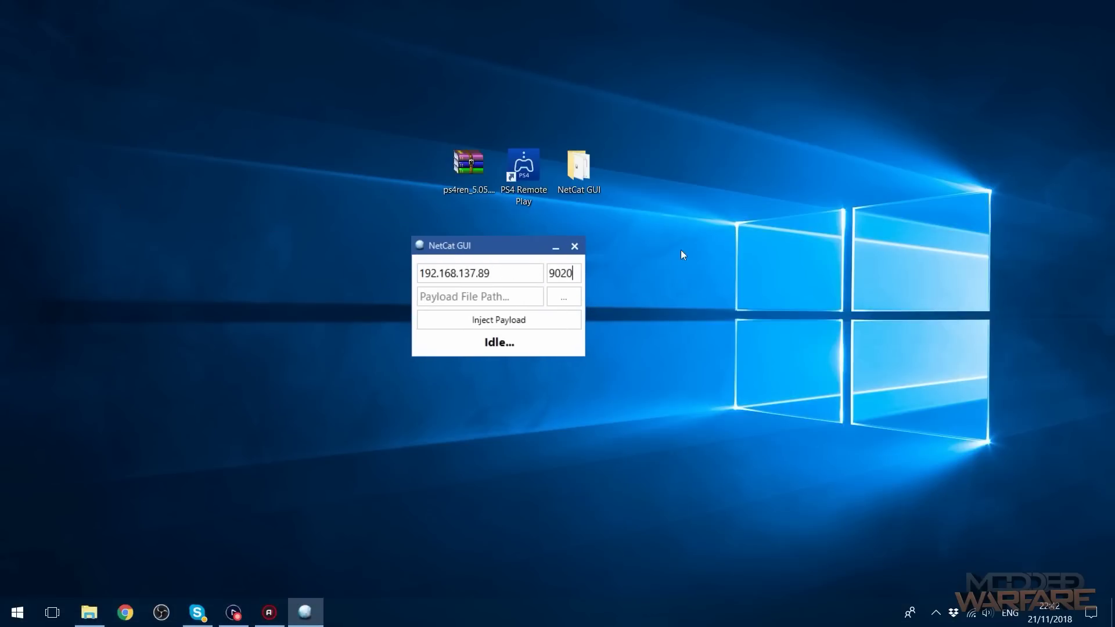
right_click(472, 169)
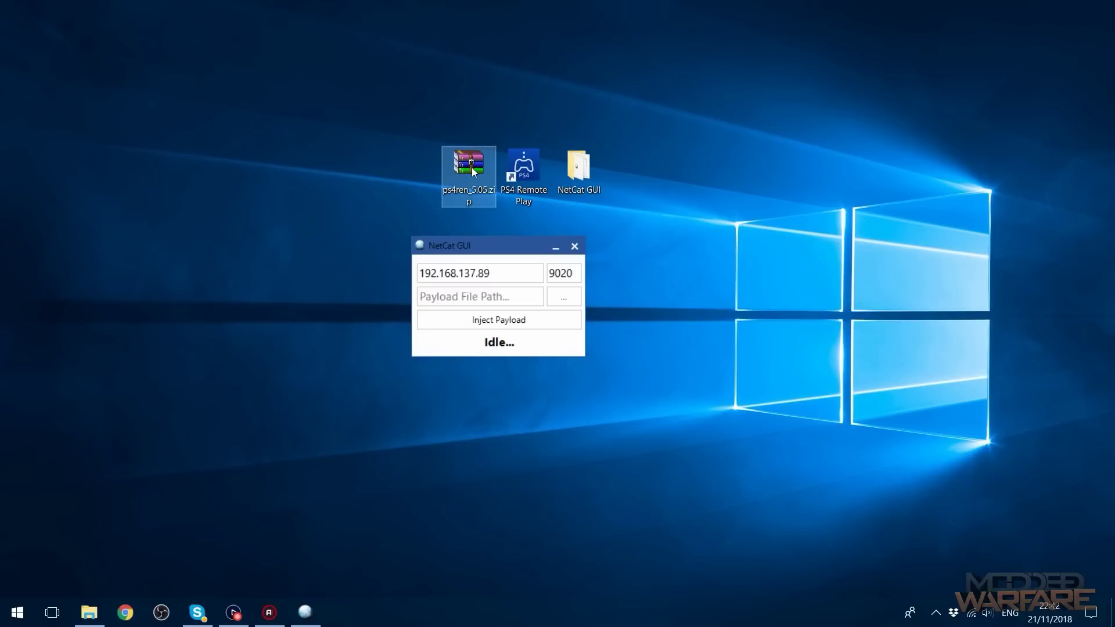
key("Escape")
right_click(467, 169)
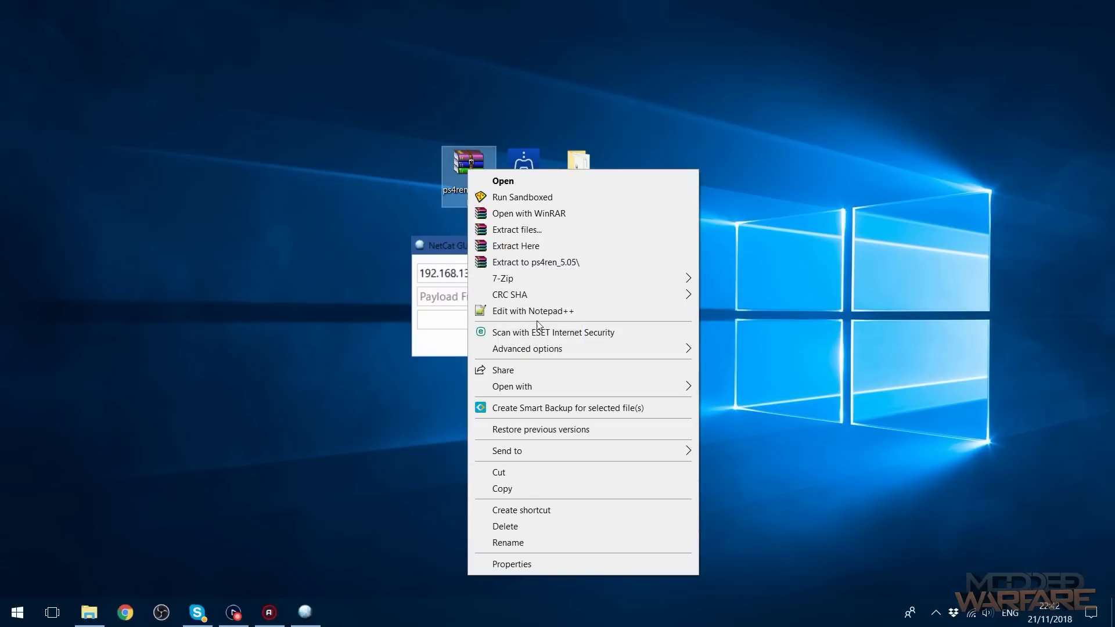
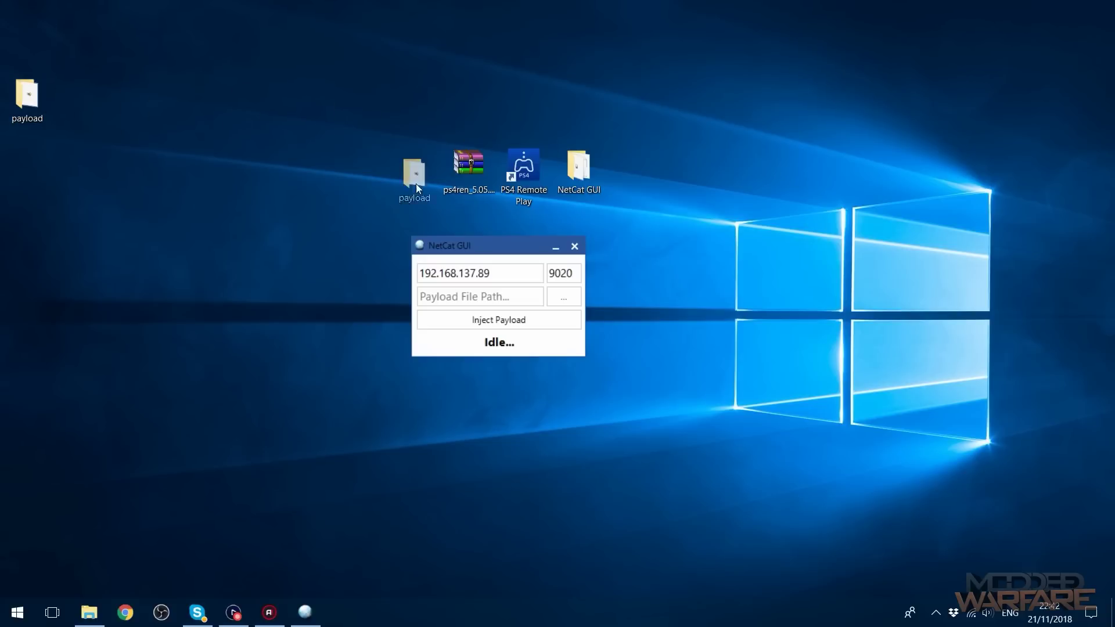
Open the desktop payload folder beside the NetCat GUI window and select ps4ren.bin.
left_click_drag(466, 244, 527, 266)
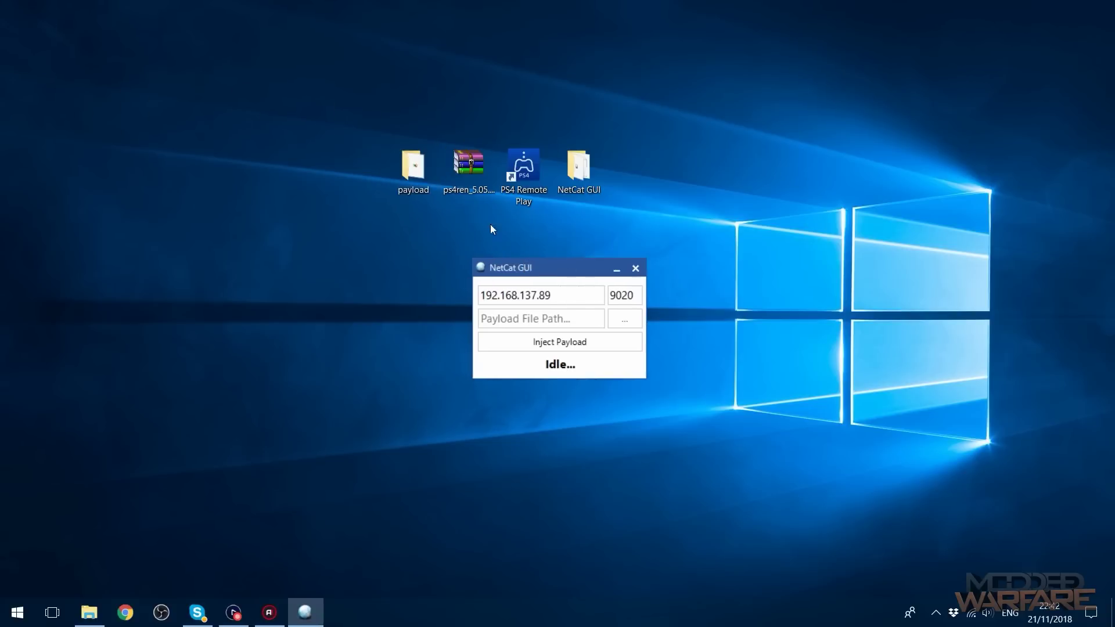
double_click(404, 165)
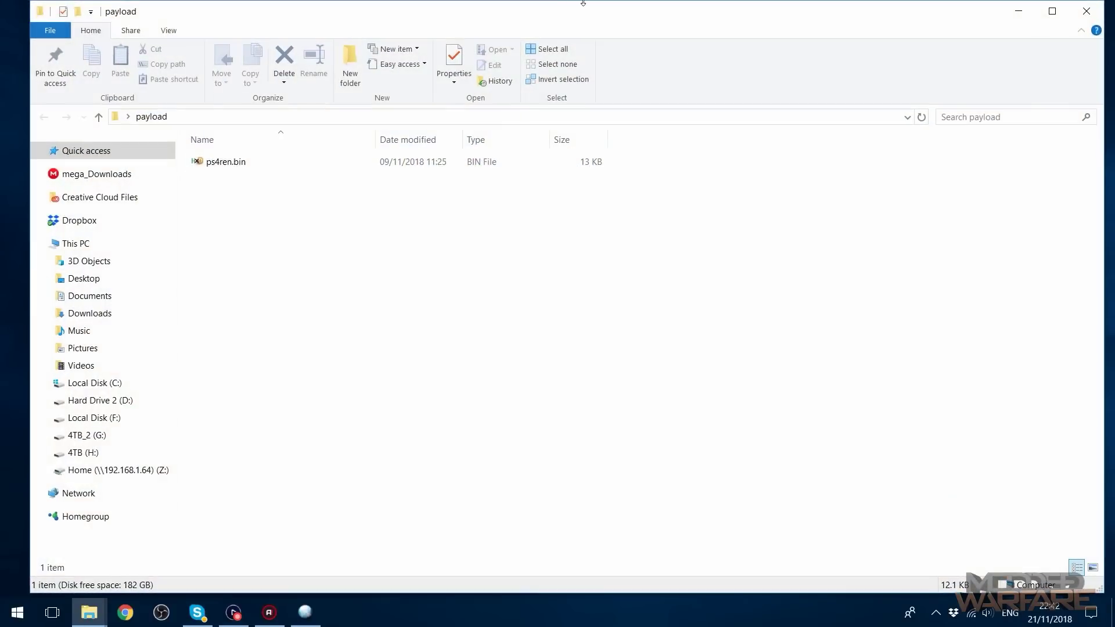
left_click_drag(569, 10, 649, 430)
left_click(303, 575)
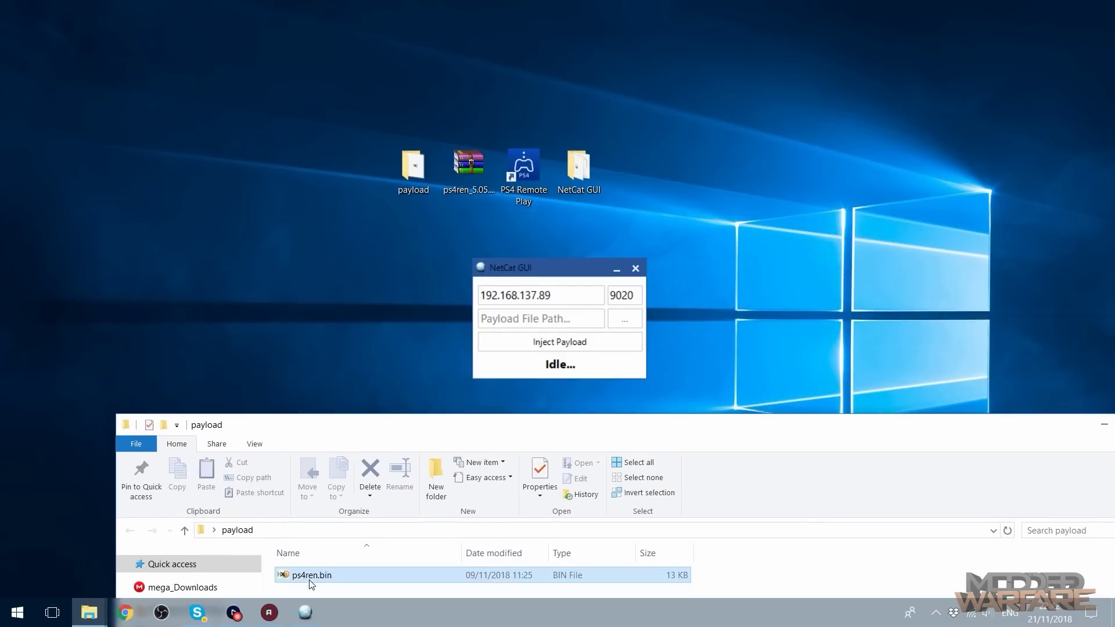
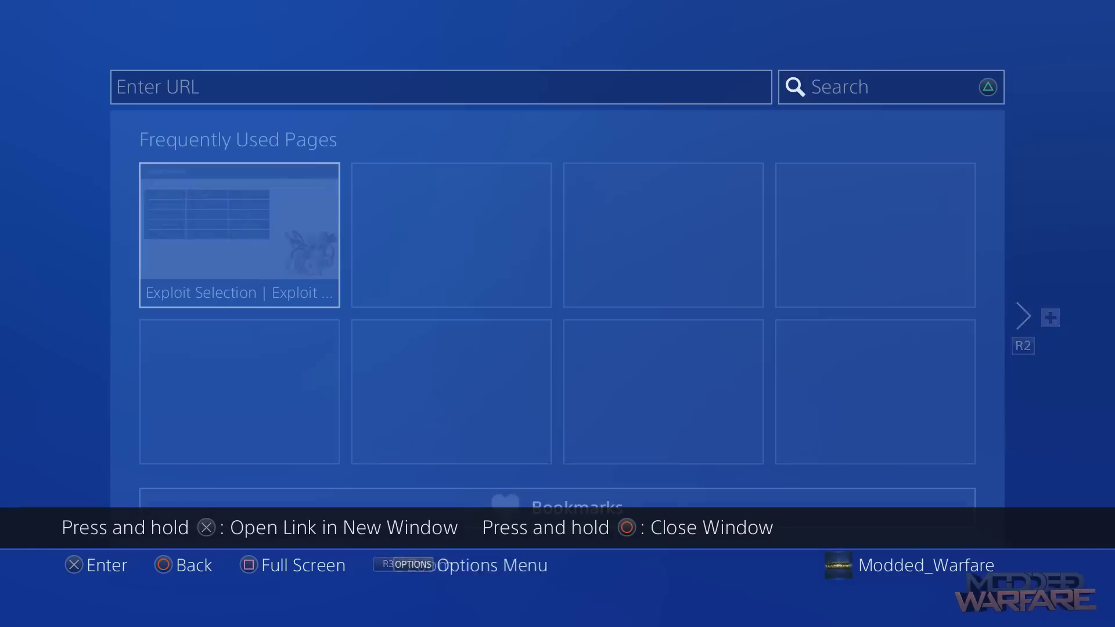
Close the open web page and dismiss the frequently used pages options without deleting anything.
key("Menu")
key("Down")
key("Up")
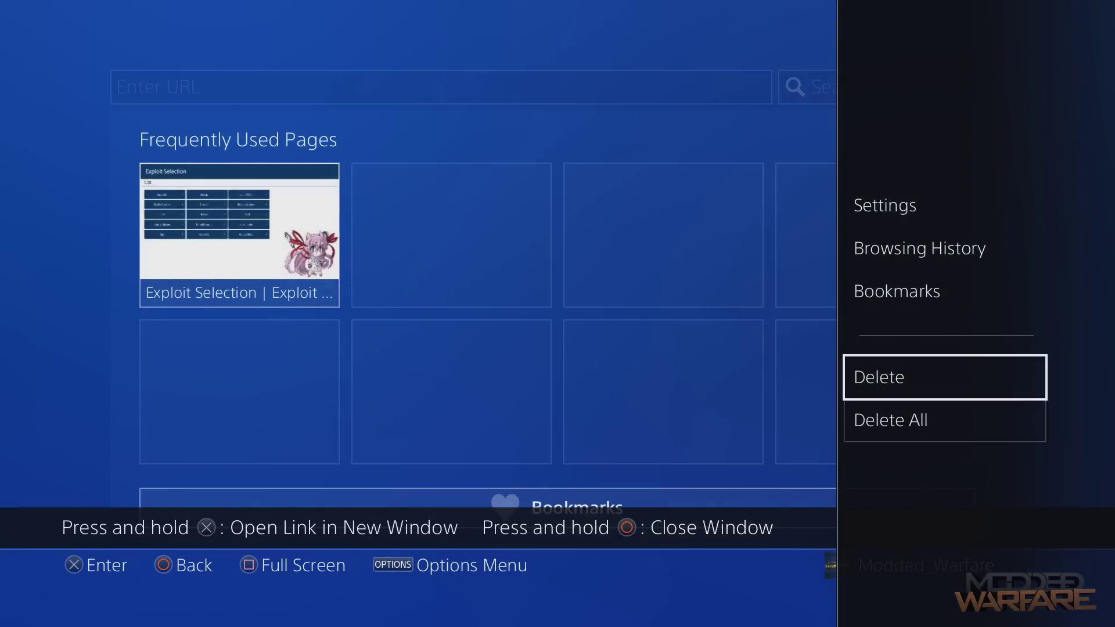
key("Escape")
key("Escape")
Exit the Internet Browser to the PS4 home screen and browse the home screen apps.
key("Right")
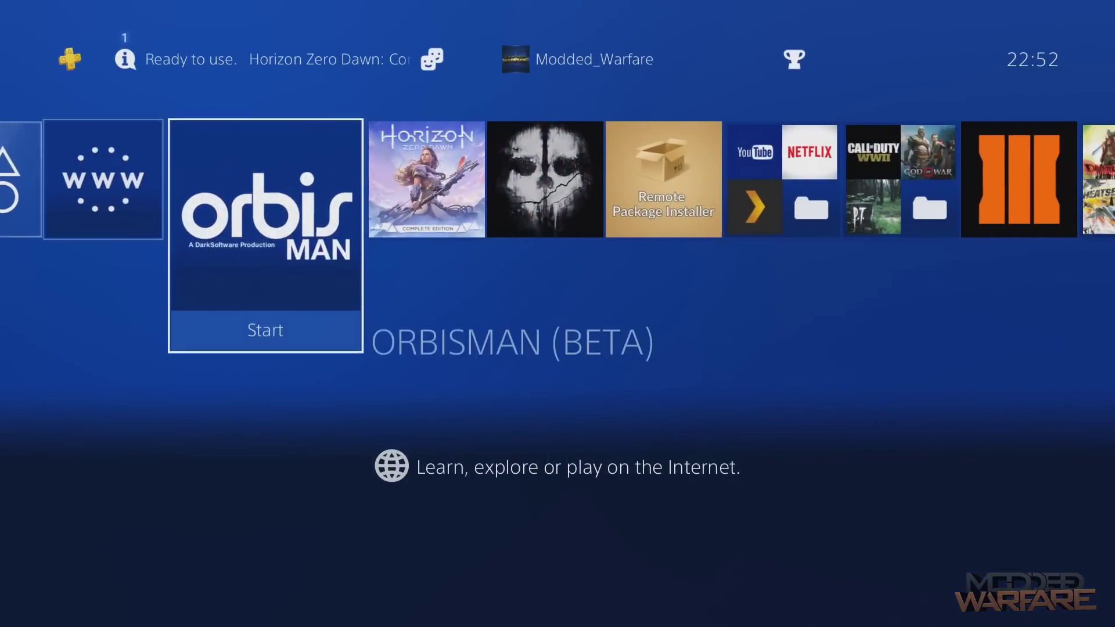
key("Left")
key("Right")
key("Right")
key("Right")
key("Right")
key("Right")
key("Right")
key("Right")
key("Right")
key("Left")
key("Left")
key("Left")
key("Left")
key("Left")
key("Left")
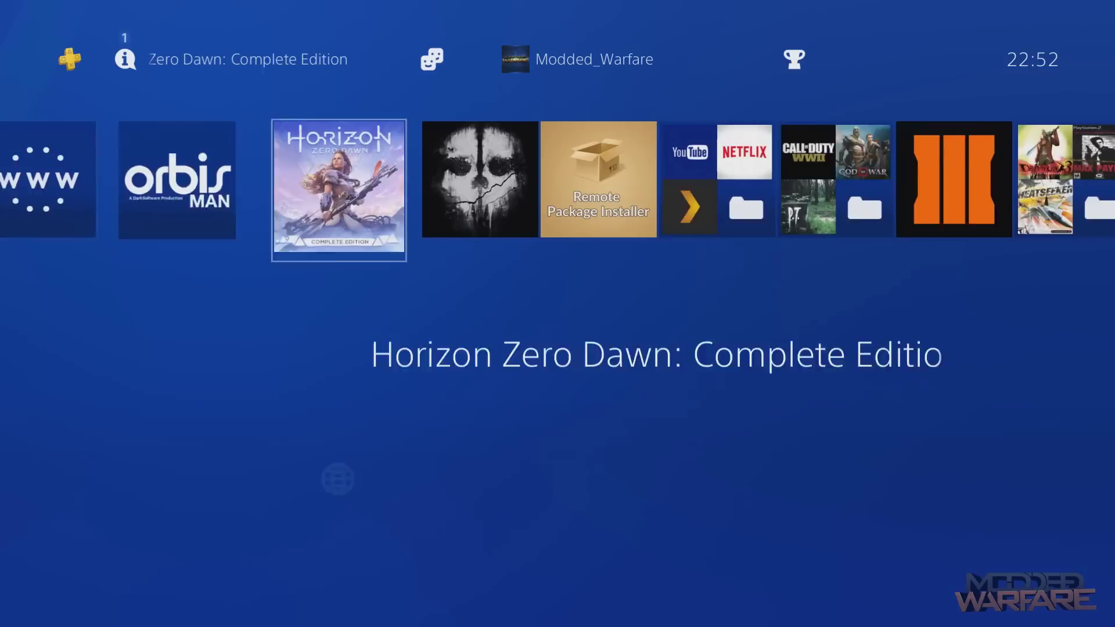
key("Right")
key("Right")
key("Right")
key("Right")
key("Right")
key("Right")
key("Right")
key("Right")
key("Right")
key("Right")
key("Right")
key("Right")
Go to the PS4 Settings from the function bar and enter Remote Play Connection Settings.
key("Up")
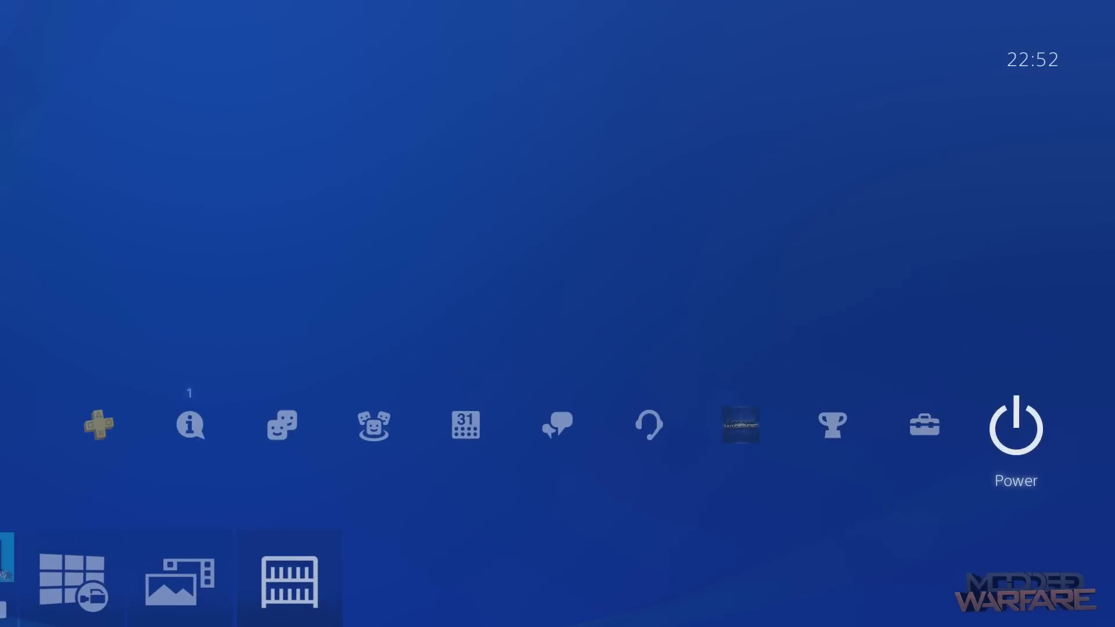
key("Left")
key("Return")
key("Down")
key("Down")
key("Down")
key("Down")
key("Down")
key("Down")
key("Down")
key("Down")
key("Down")
key("Down")
key("Down")
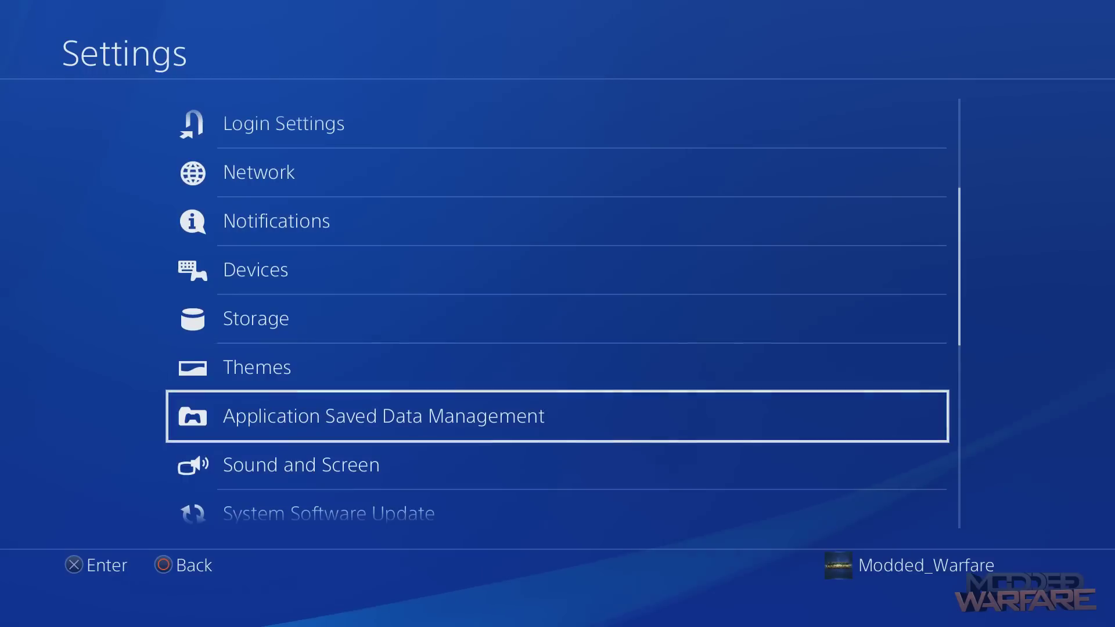
key("Down")
key("Up")
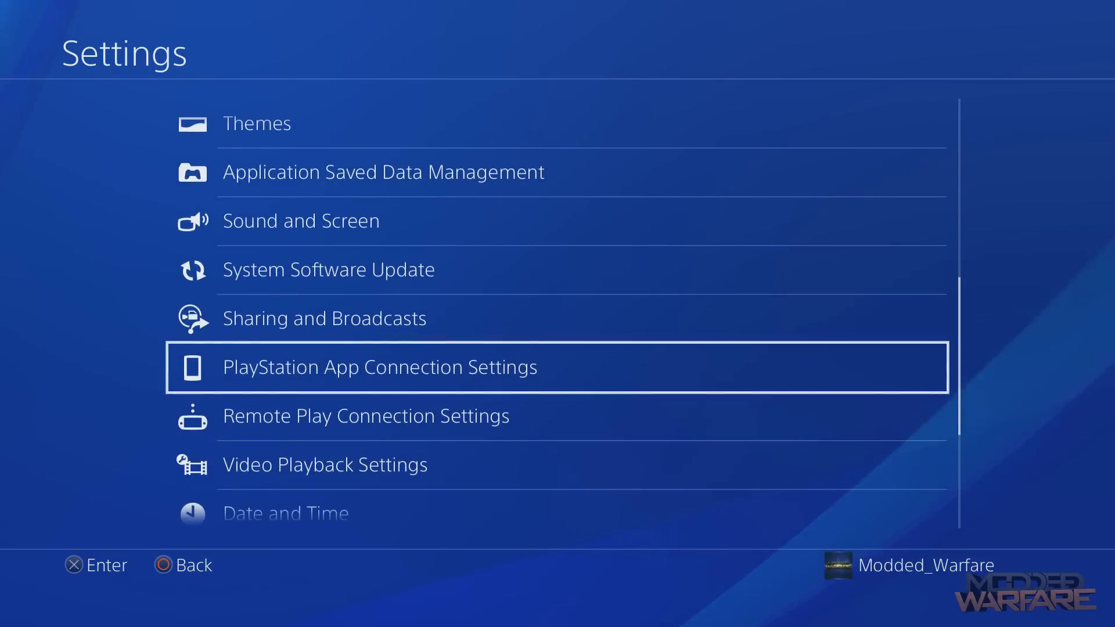
key("Down")
key("Return")
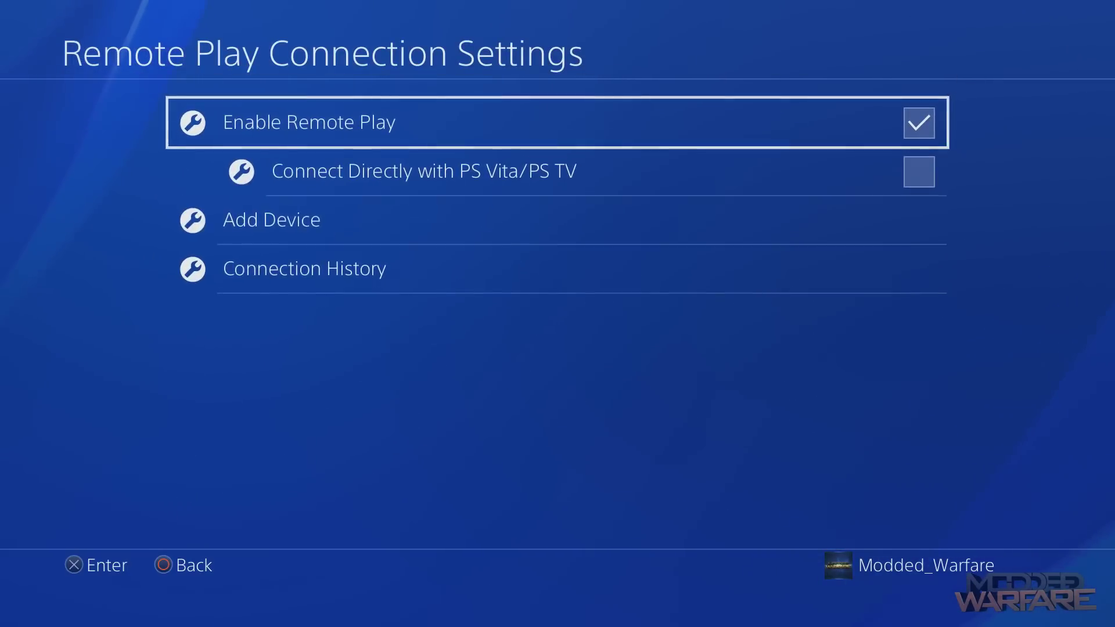
Confirm Enable Remote Play is checked and direct PS Vita/PS TV connection is unchecked.
key("Down")
key("Up")
key("Up")
key("Down")
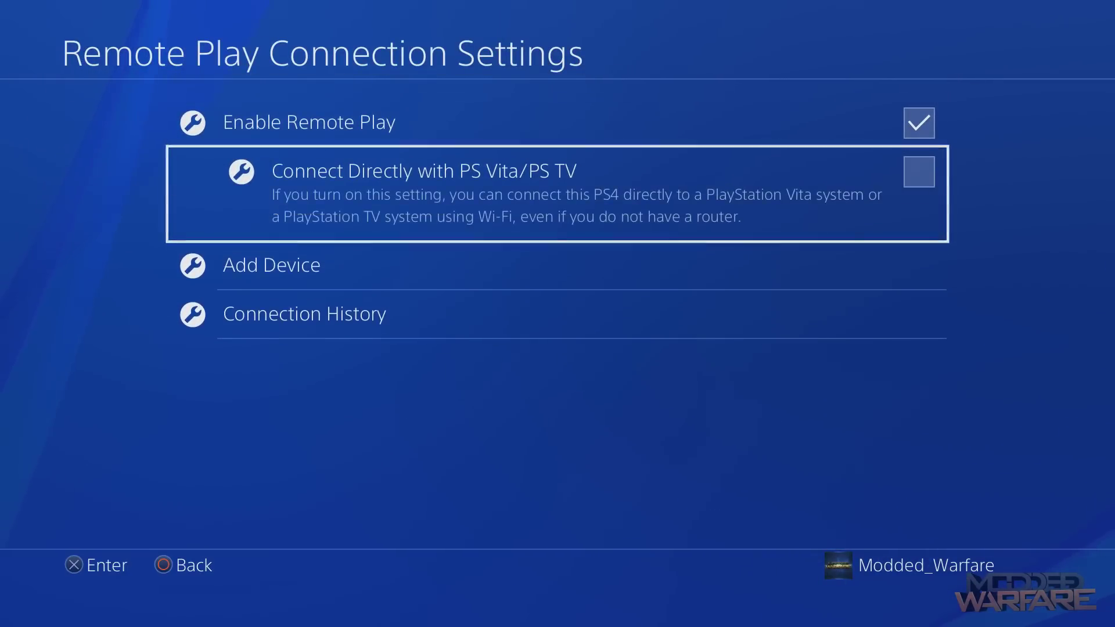
key("Up")
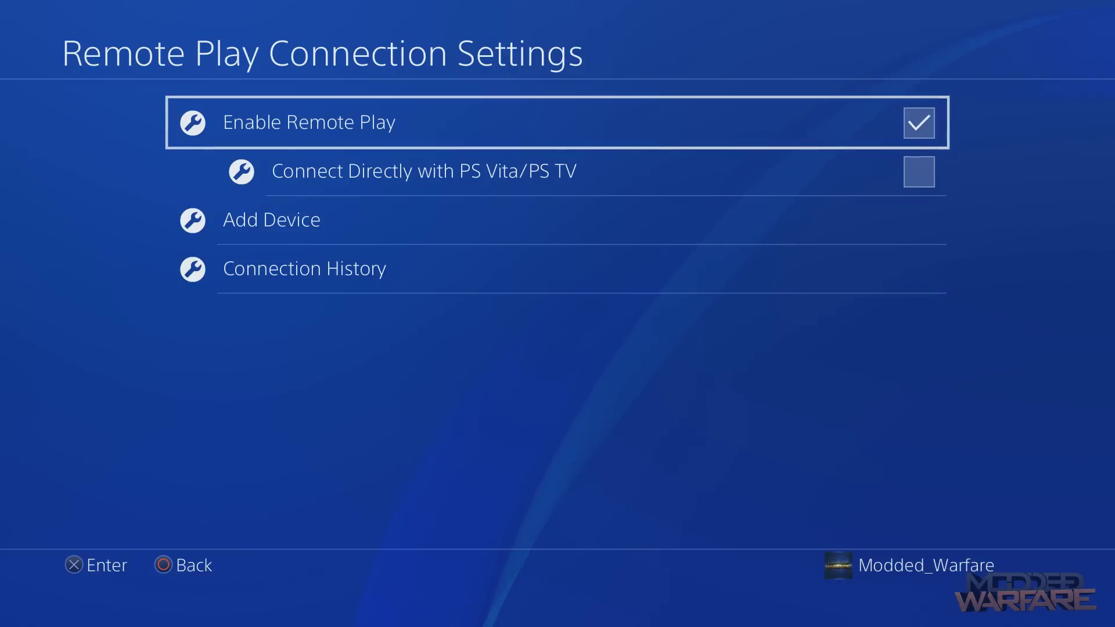
Review the Remote Play options, then go back to the main Settings list.
key("Down")
key("Down")
key("Down")
key("Up")
key("Up")
key("Down")
key("Down")
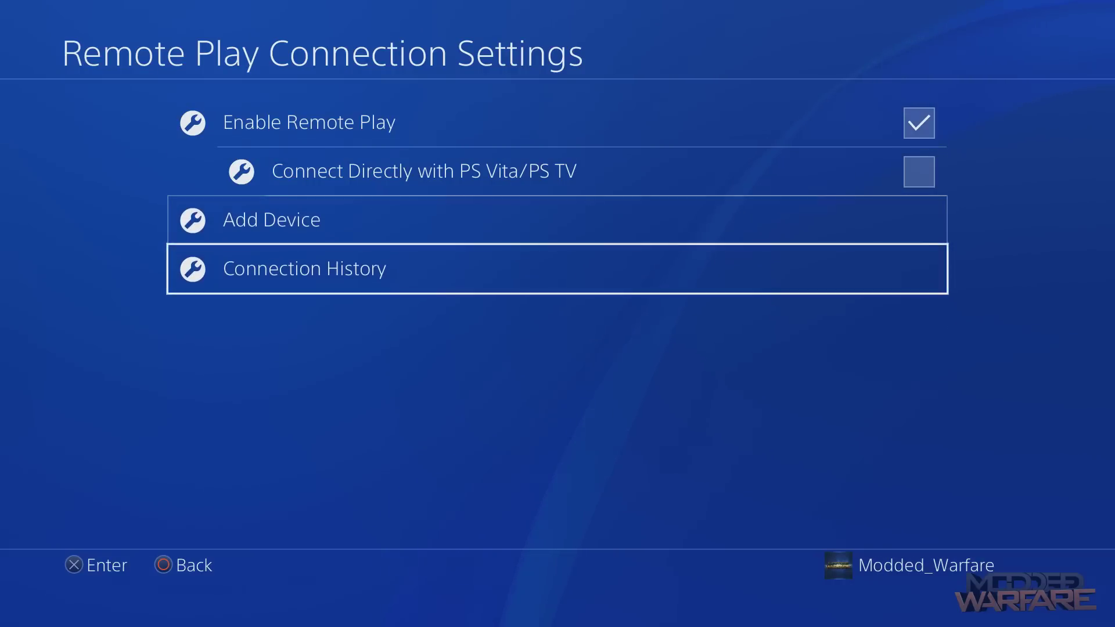
key("Up")
key("Up")
key("Up")
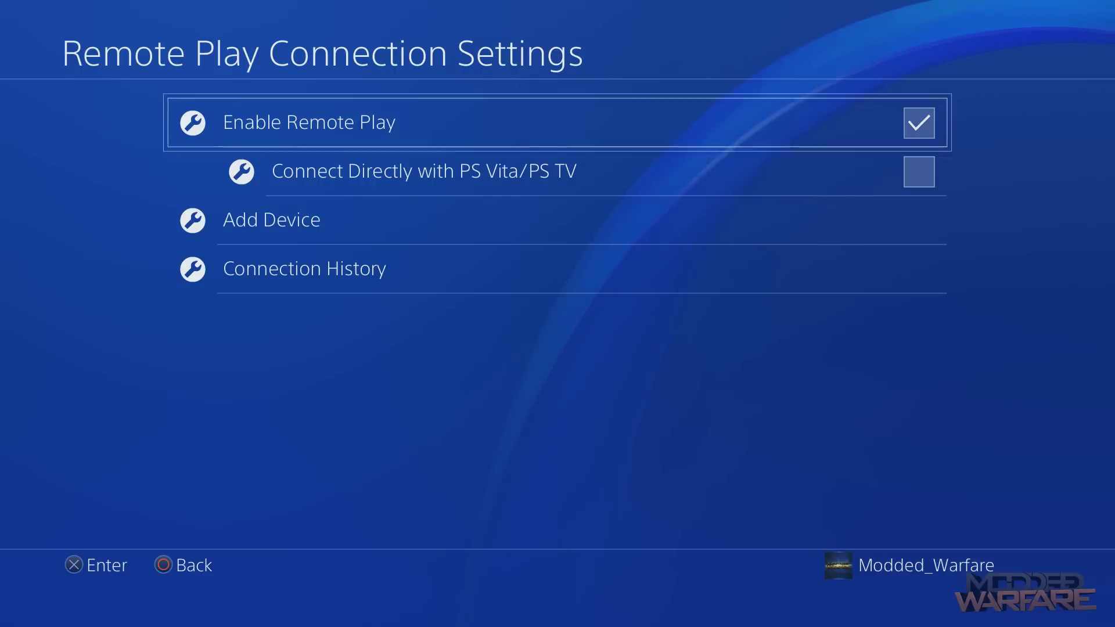
key("Escape")
Reopen Remote Play Connection Settings and choose Add Device to display a pairing code.
key("Down")
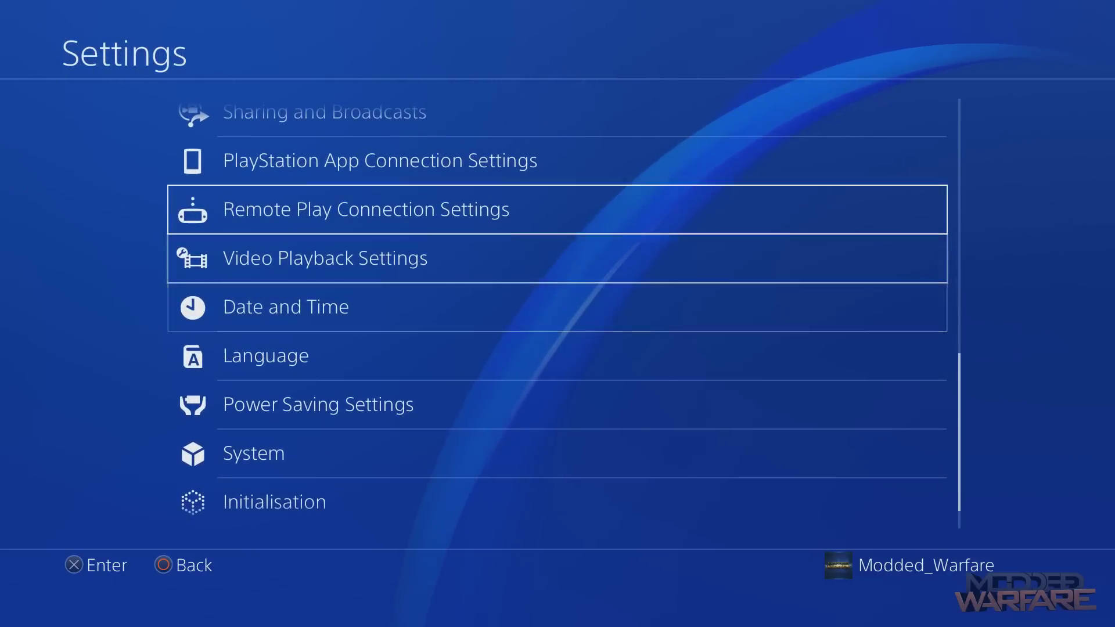
key("Up")
key("Down")
key("Up")
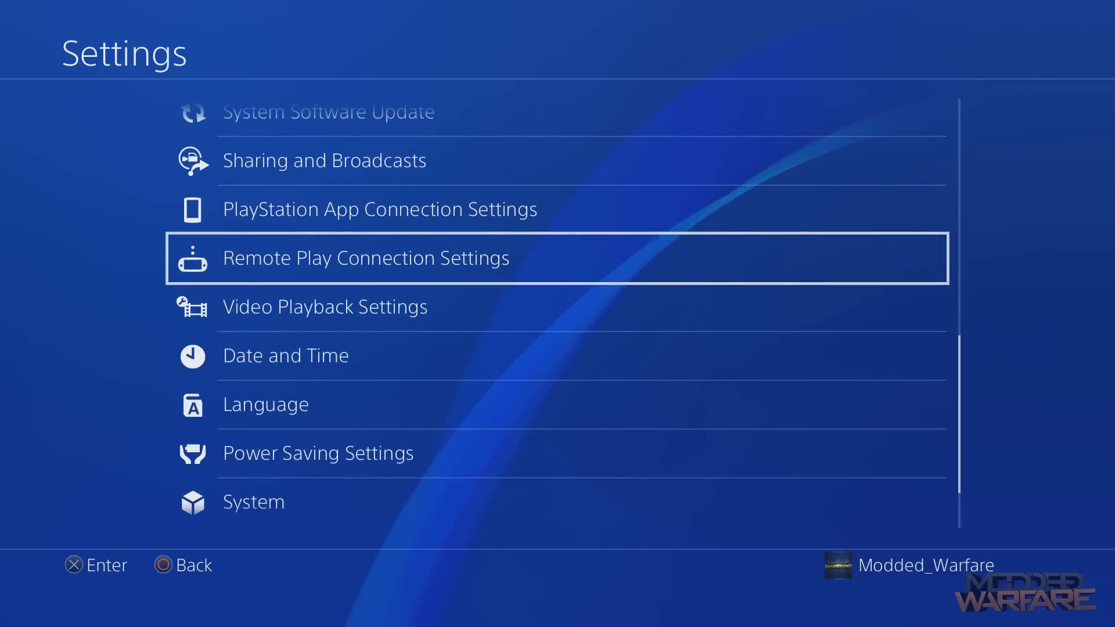
key("Return")
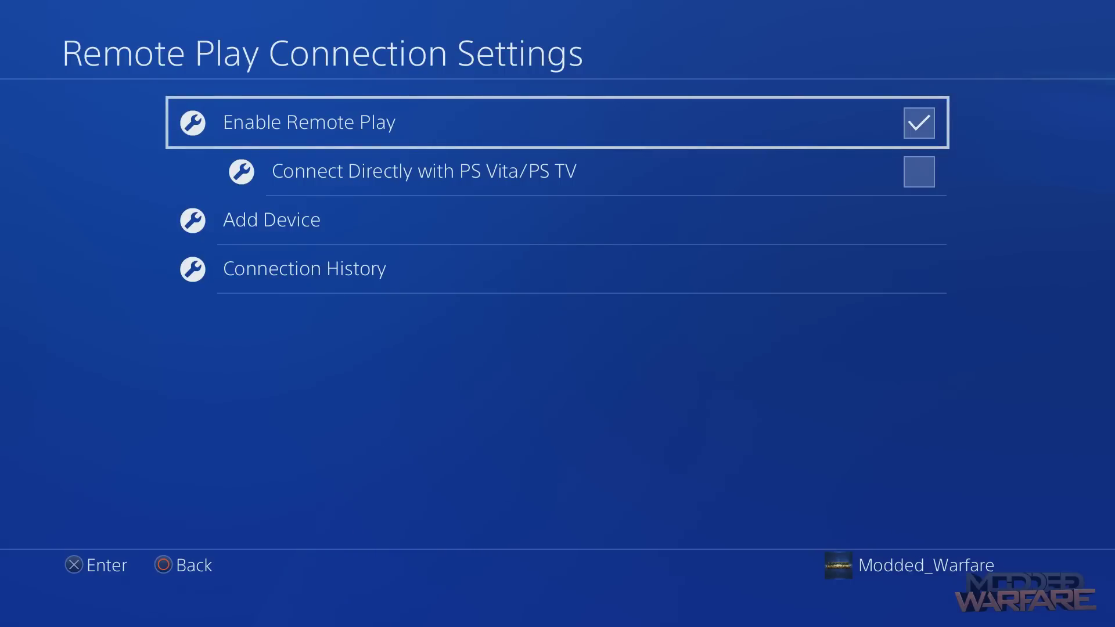
key("Down")
key("Down")
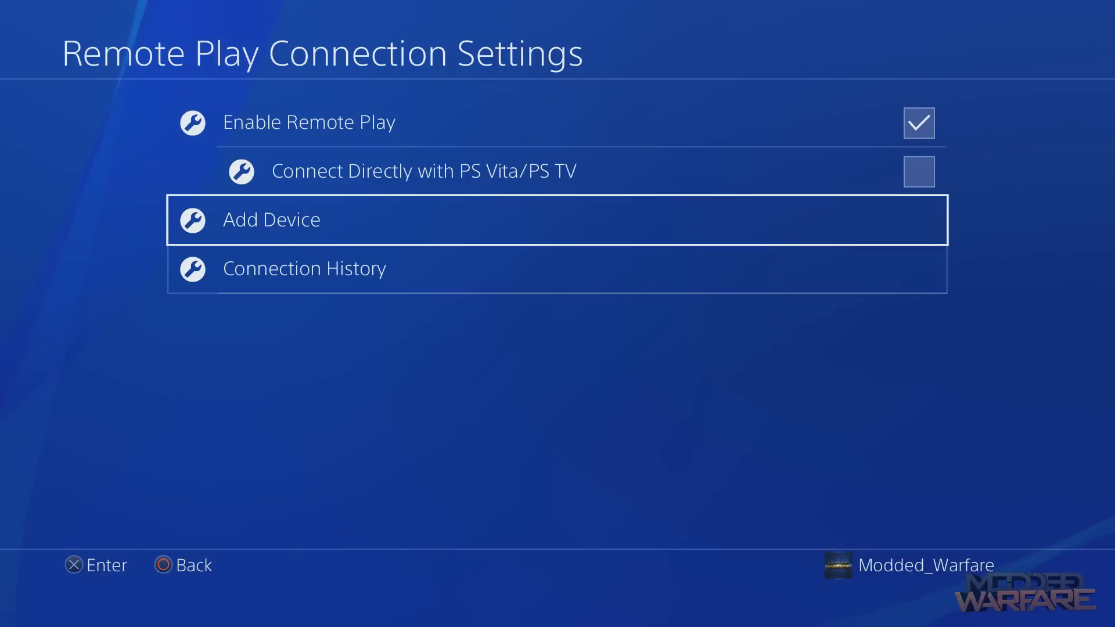
key("Return")
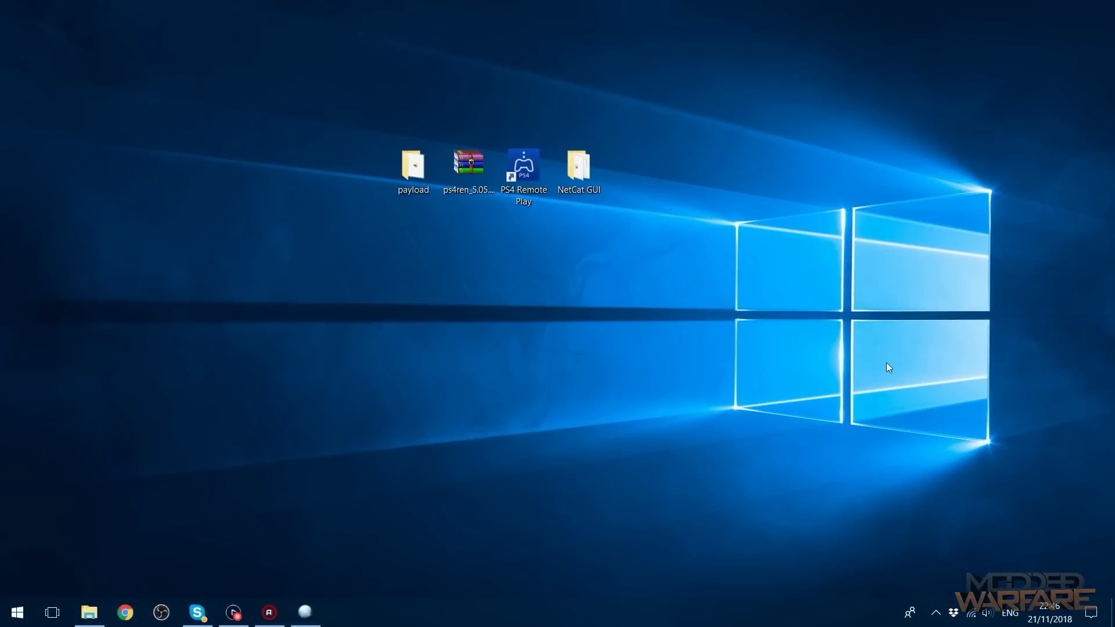
Launch PS4 Remote Play from its desktop shortcut and drag its window down-right to uncover the icons.
double_click(523, 168)
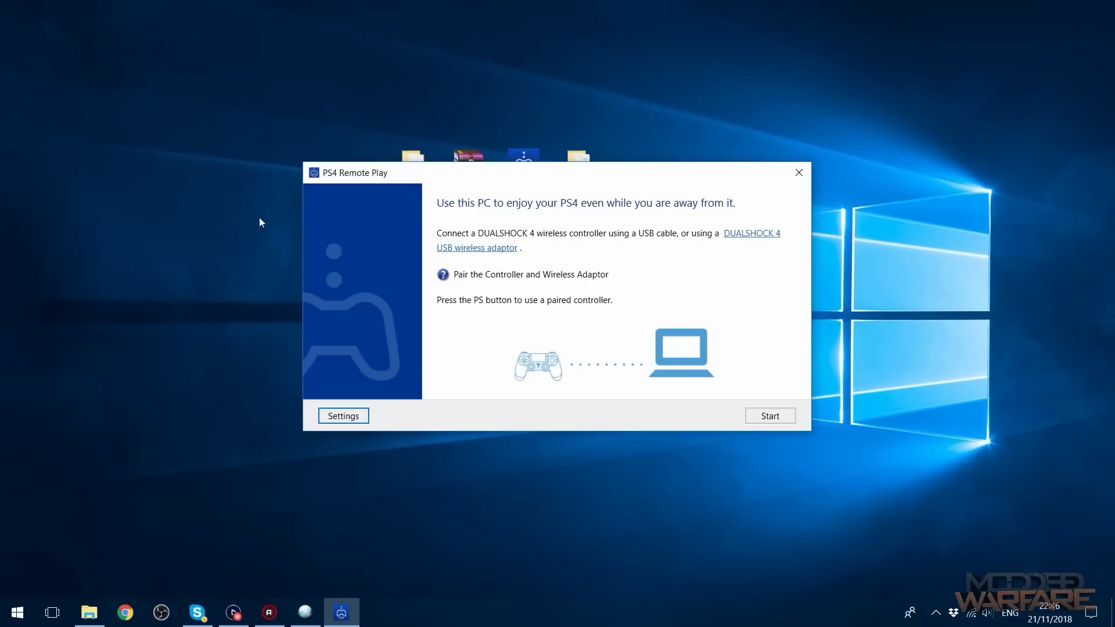
left_click_drag(619, 173, 638, 242)
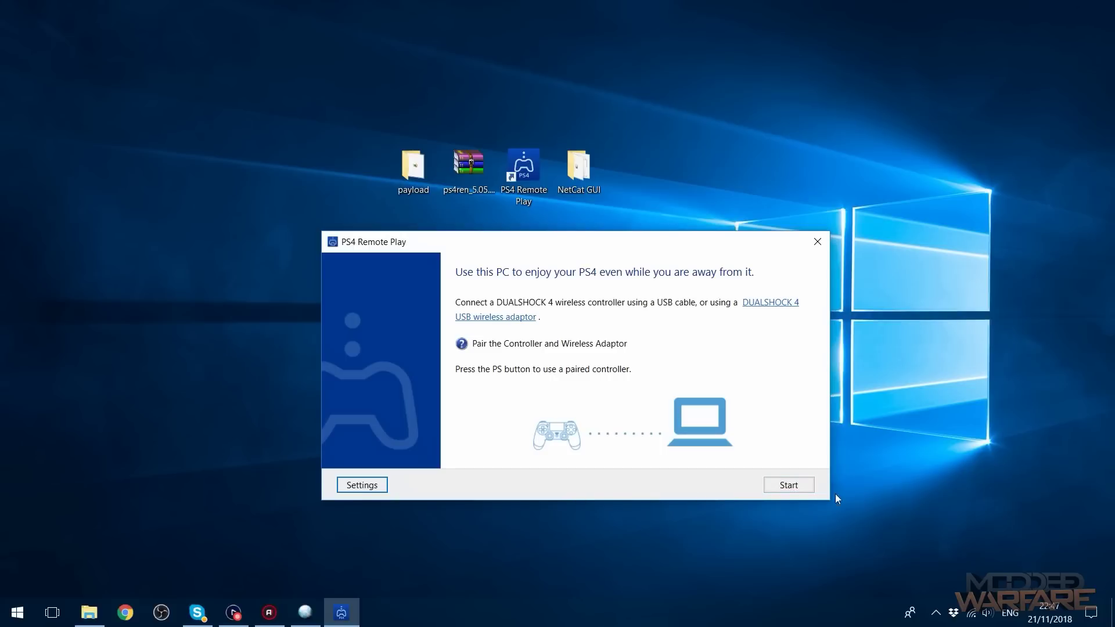
Register the PS4 manually in Remote Play by entering the pairing number shown on the PS4.
left_click(791, 489)
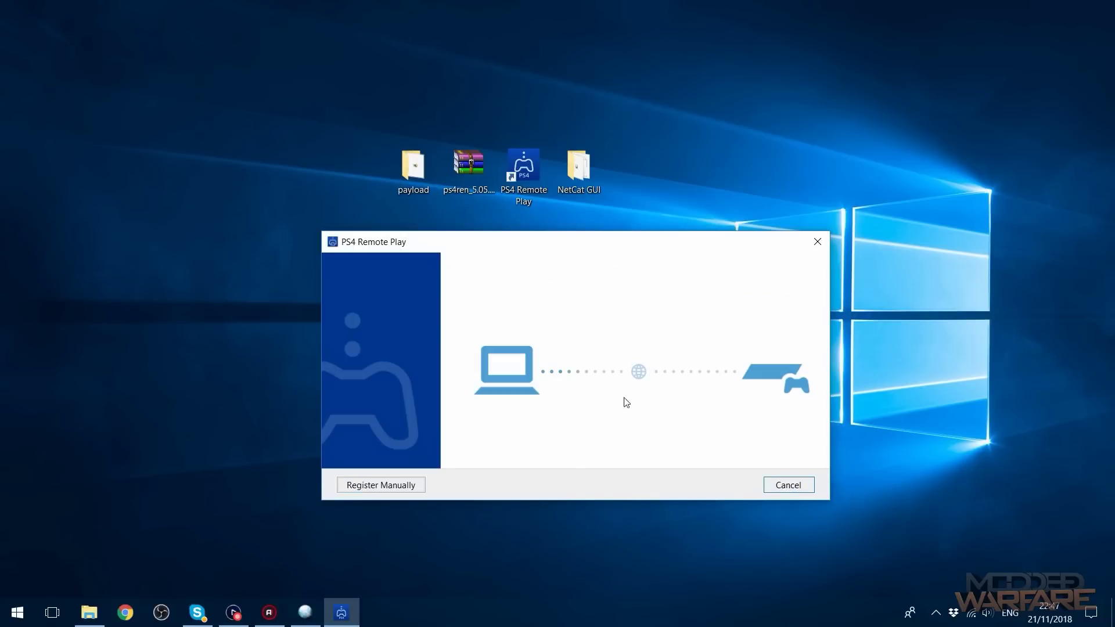
left_click(386, 487)
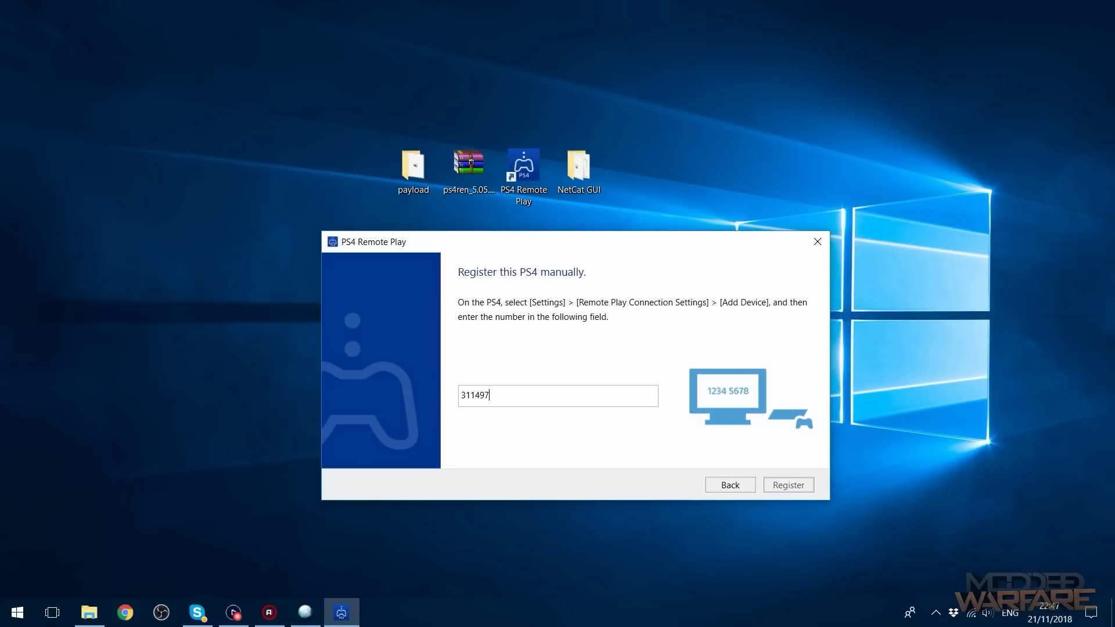
type("68")
left_click(811, 489)
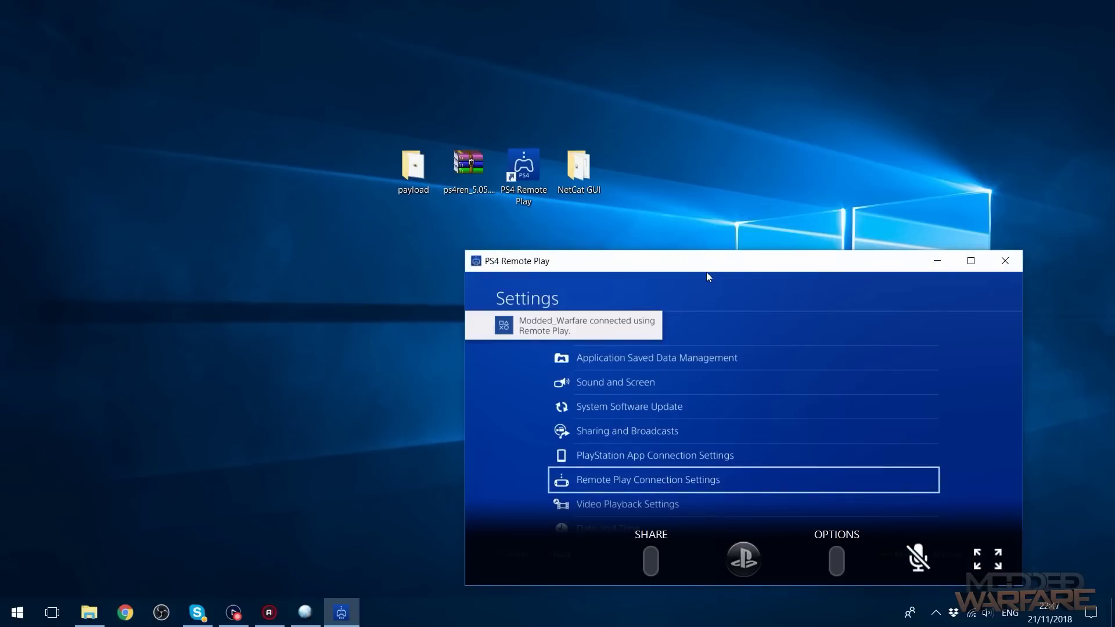
Reposition the stream window, exit PS4 Settings to the home screen, and browse the home row tiles.
left_click_drag(707, 273, 440, 120)
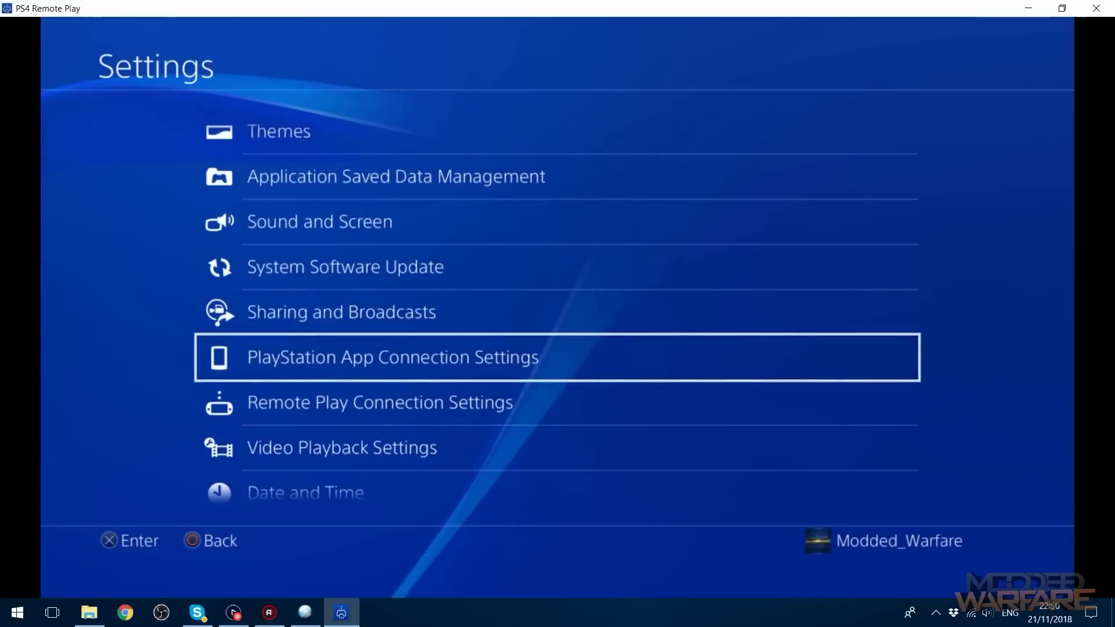
key("Escape")
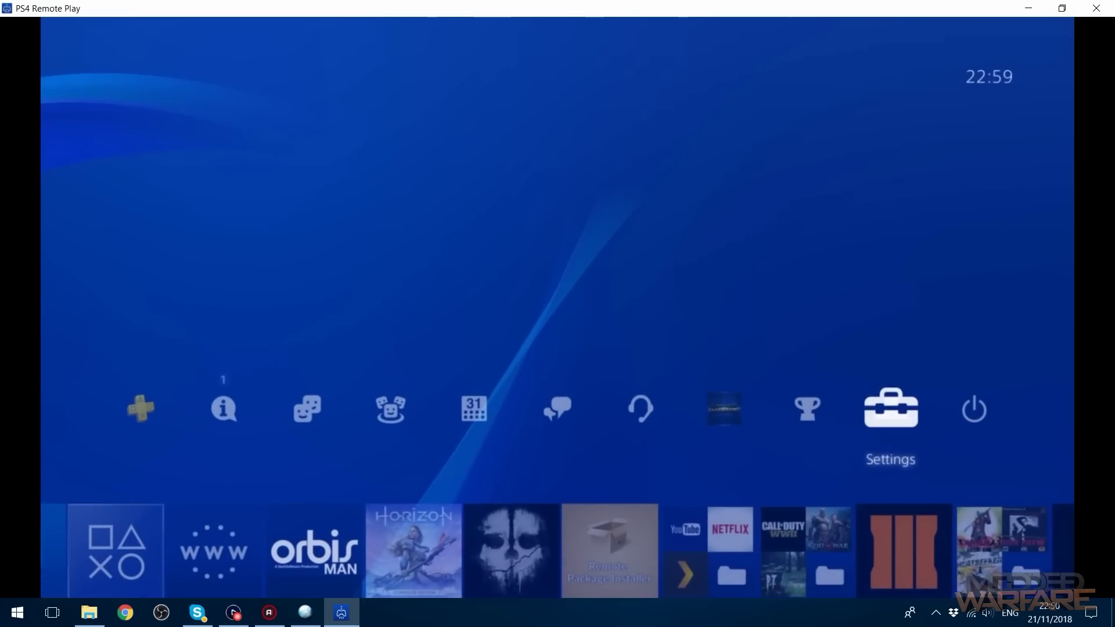
key("Down")
key("Left")
key("Right")
key("Right")
key("Right")
key("Right")
key("Right")
key("Right")
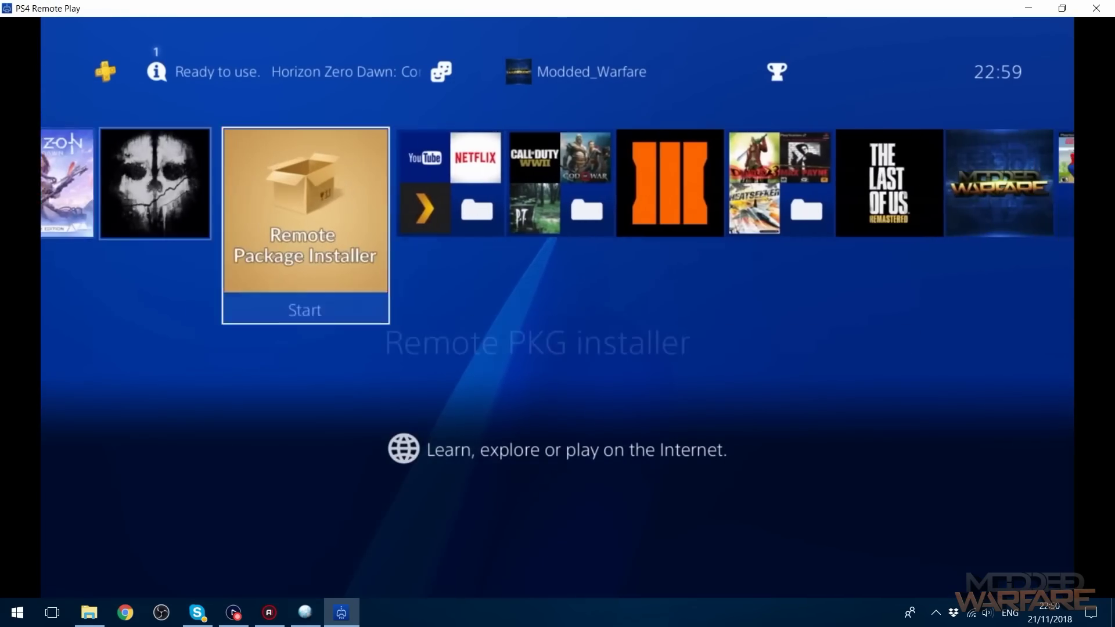
key("Left")
key("Left")
key("Left")
key("Left")
key("Left")
key("Left")
key("Left")
key("Right")
key("Right")
key("Right")
key("Right")
key("Right")
key("Right")
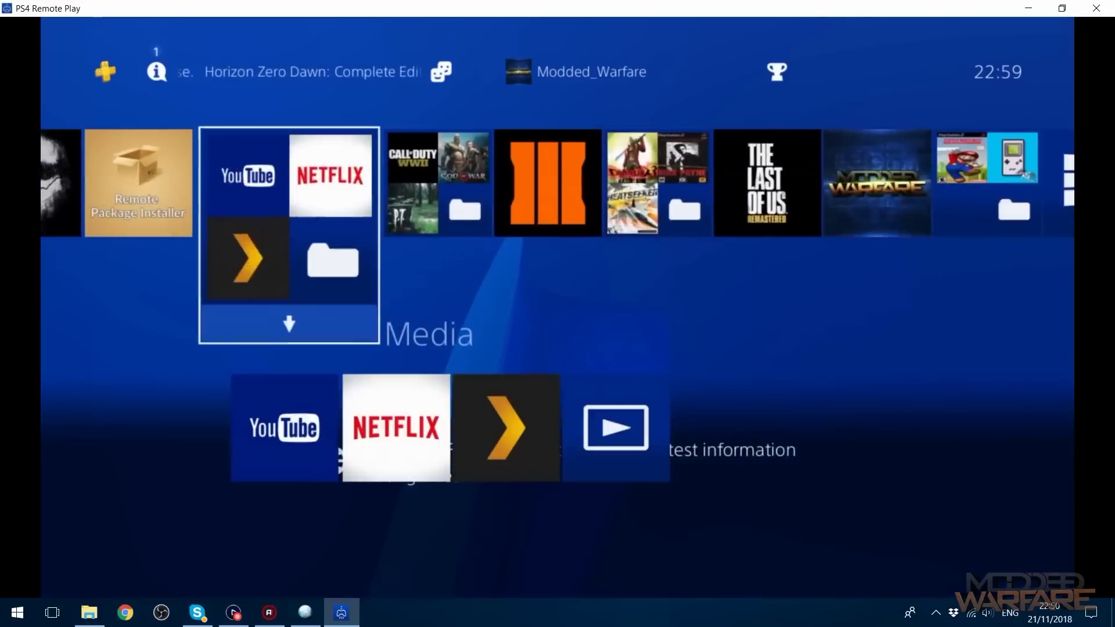
key("Left")
key("Left")
key("Left")
key("Left")
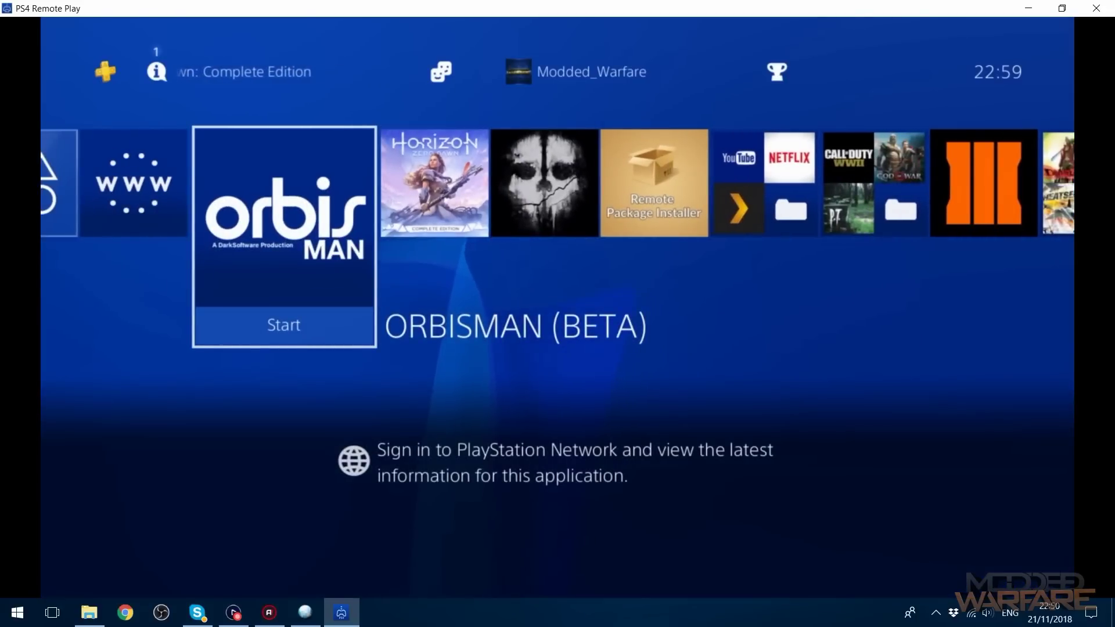
key("Right")
key("Left")
key("Left")
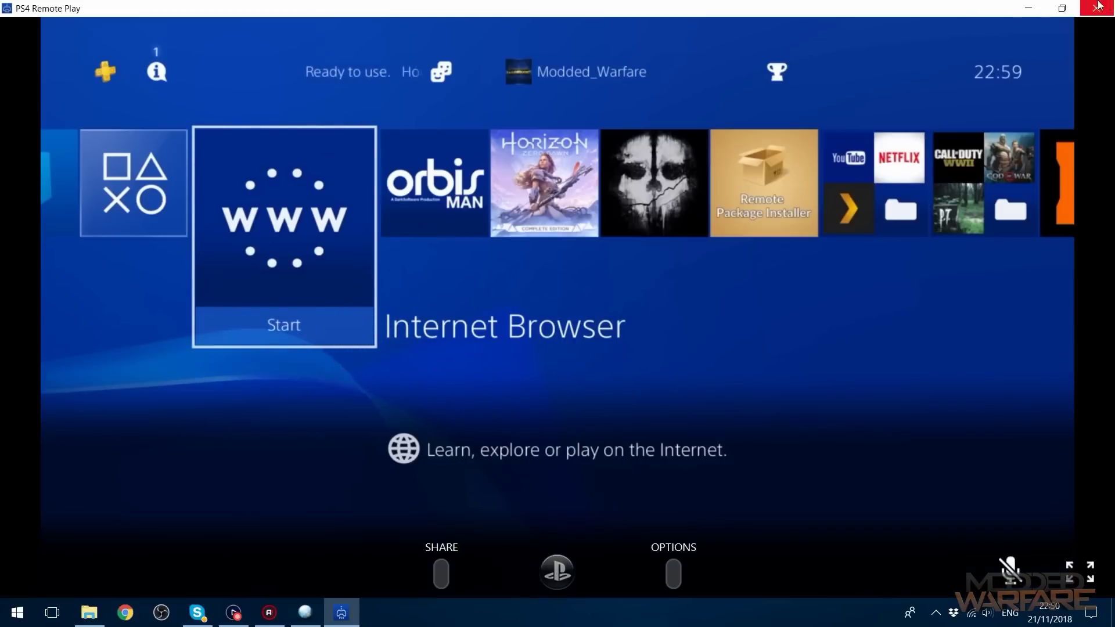
Restore the stream window to the top-left and bring up Elgato Game Capture beside it.
left_click(1062, 9)
left_click_drag(364, 55, 333, 28)
left_click(234, 612)
left_click_drag(958, 259, 554, 276)
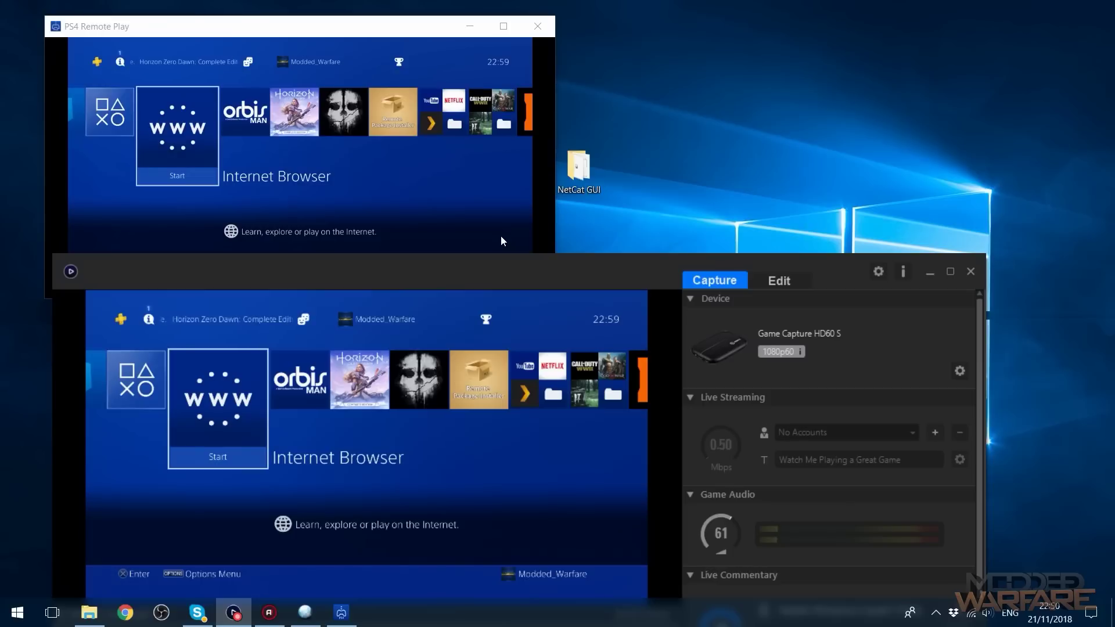
Focus the stream window and step along the PS4 home row from ORBISMAN (BETA) through the game tiles.
left_click(277, 32)
key("Right")
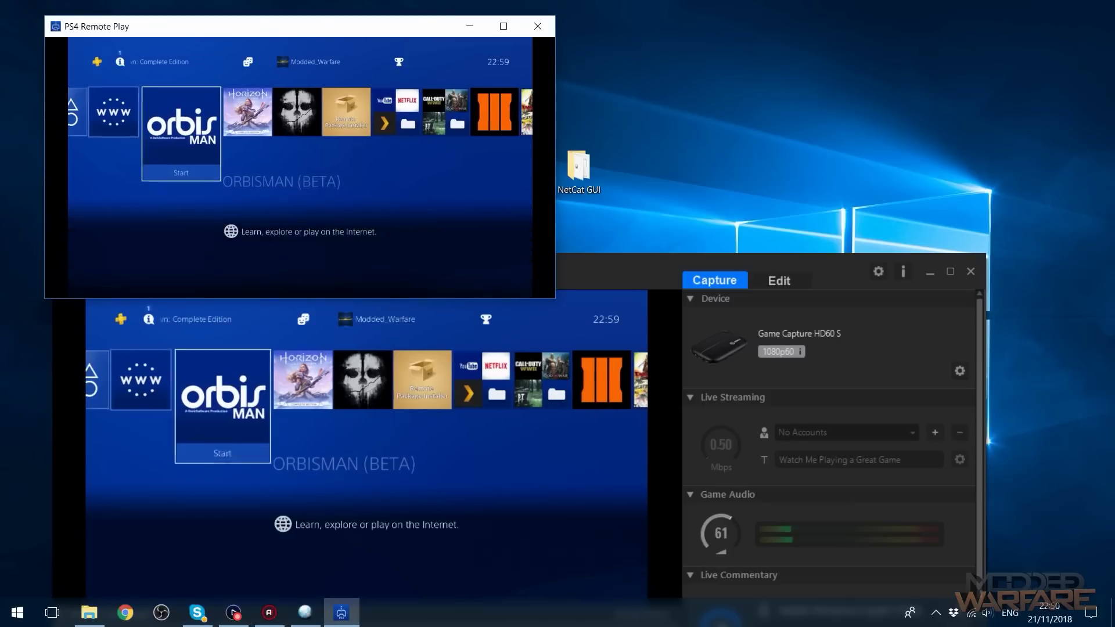
key("Right")
key("Right")
key("Right")
key("Right")
key("Right")
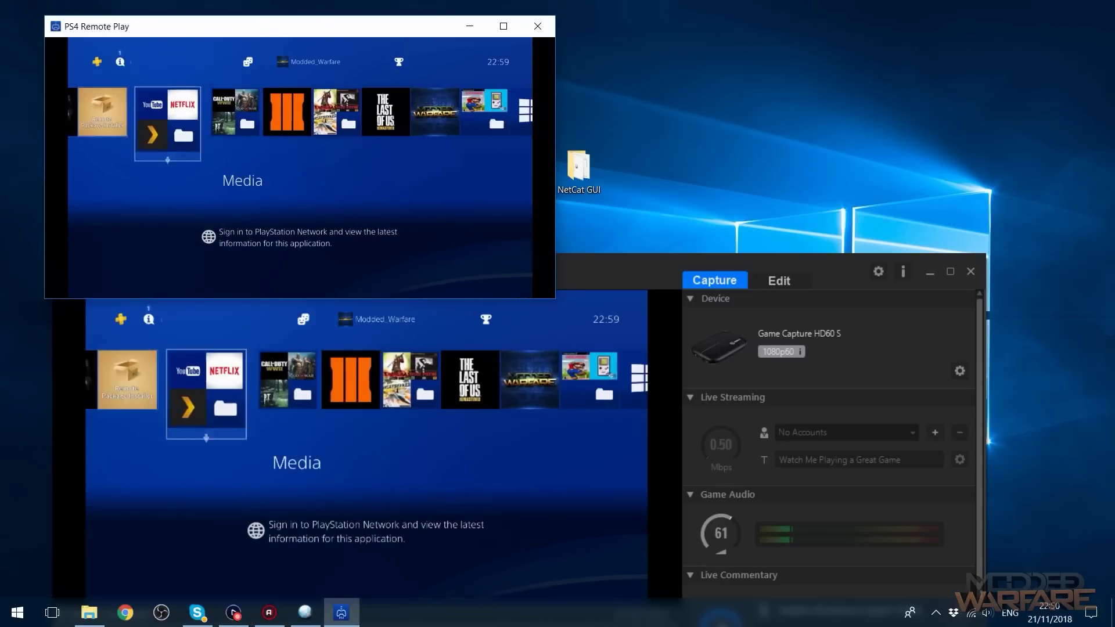
key("Right")
key("Right")
key("Right")
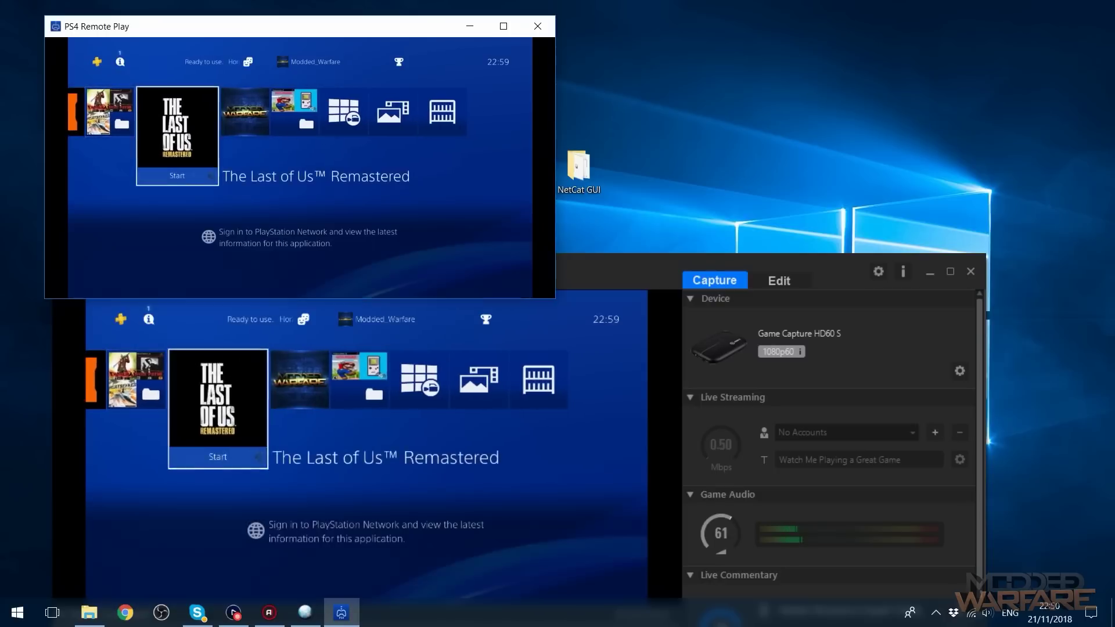
key("Left")
key("Left")
key("Left")
key("Left")
key("Left")
key("Left")
key("Right")
key("Left")
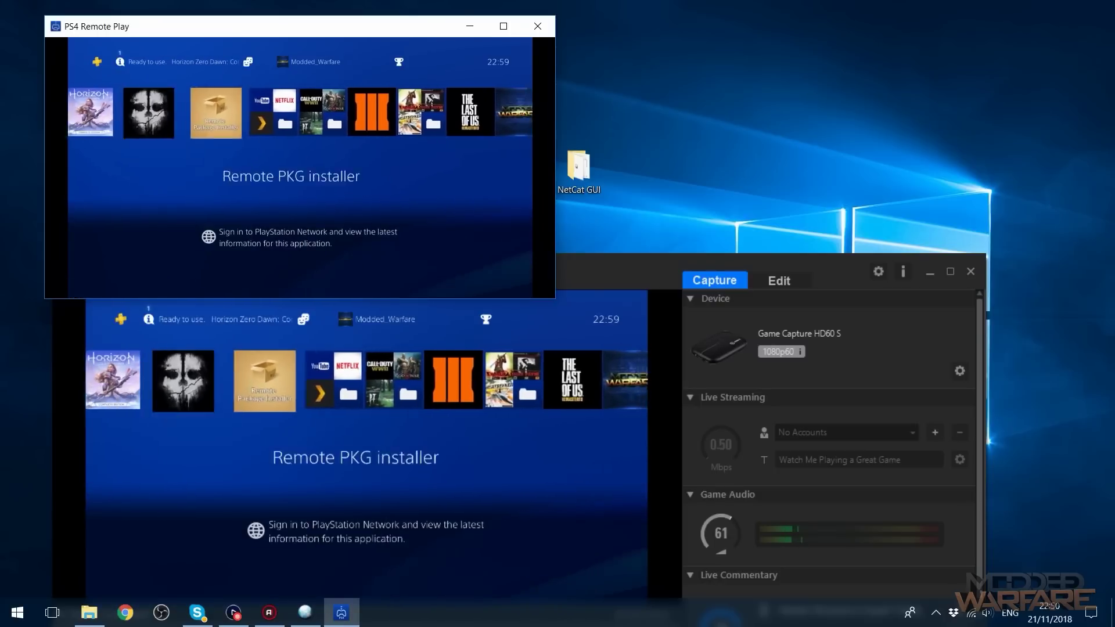
key("Left")
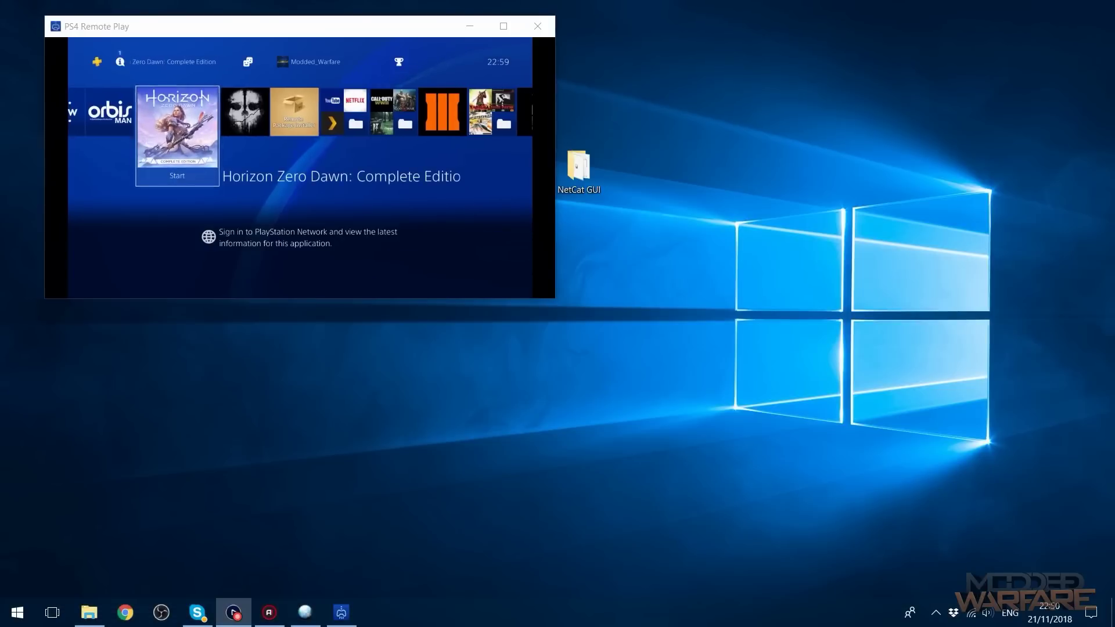